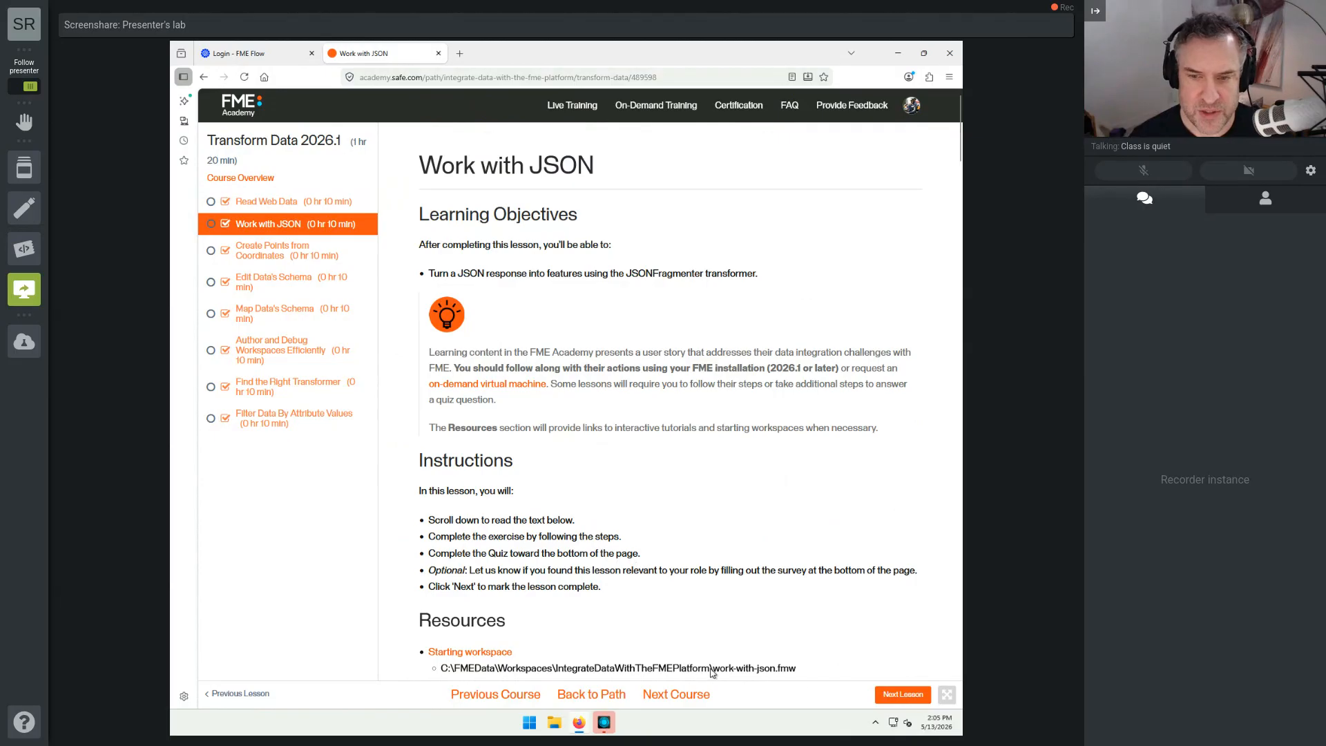
Step: Copy the starting workspace's file path, ending in work-with-json.fmw, from the Work with JSON lesson page in the browser
left_click(605, 723)
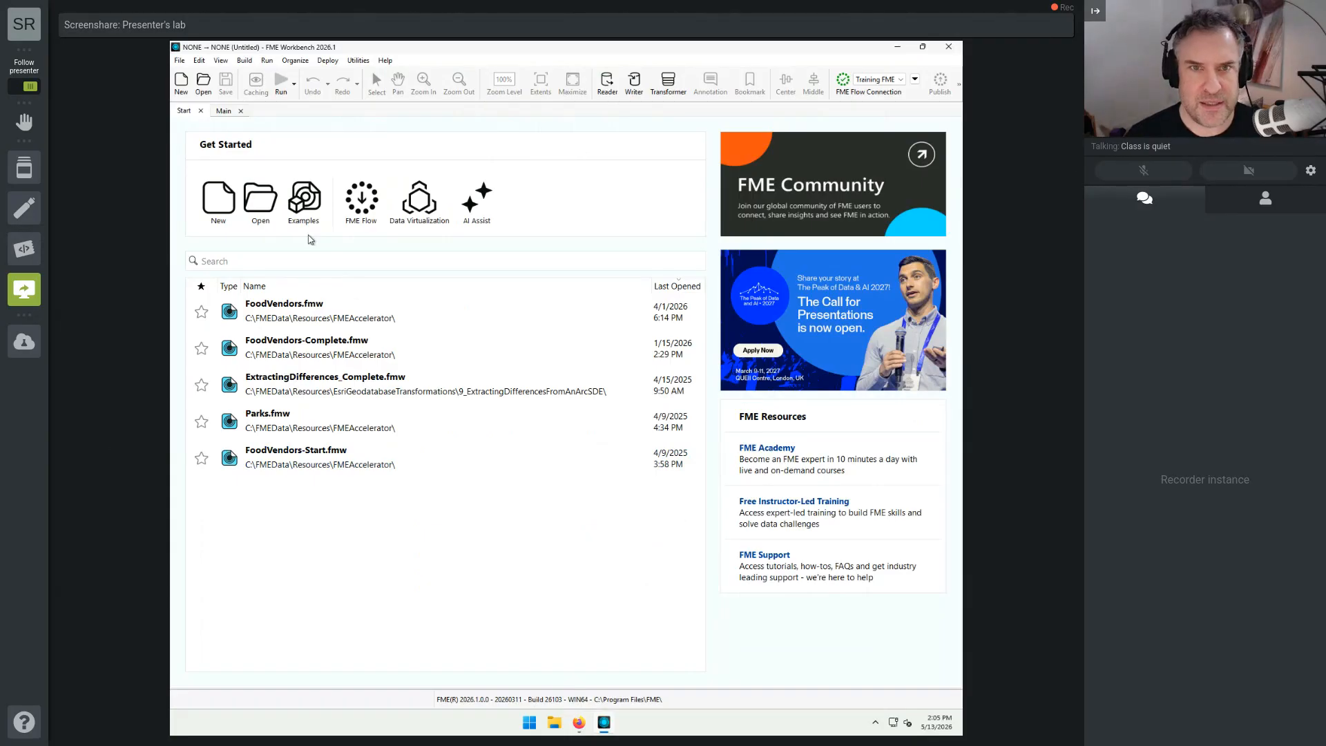
left_click(227, 112)
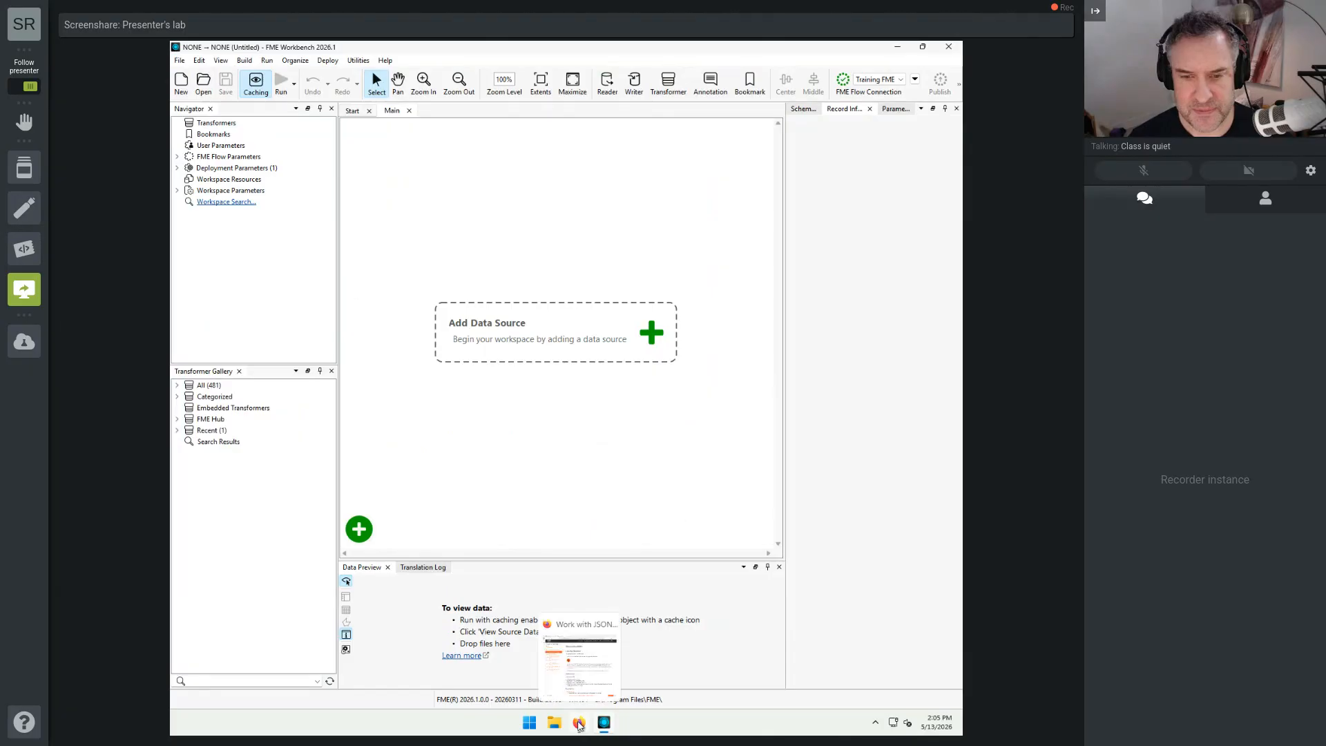
left_click(579, 723)
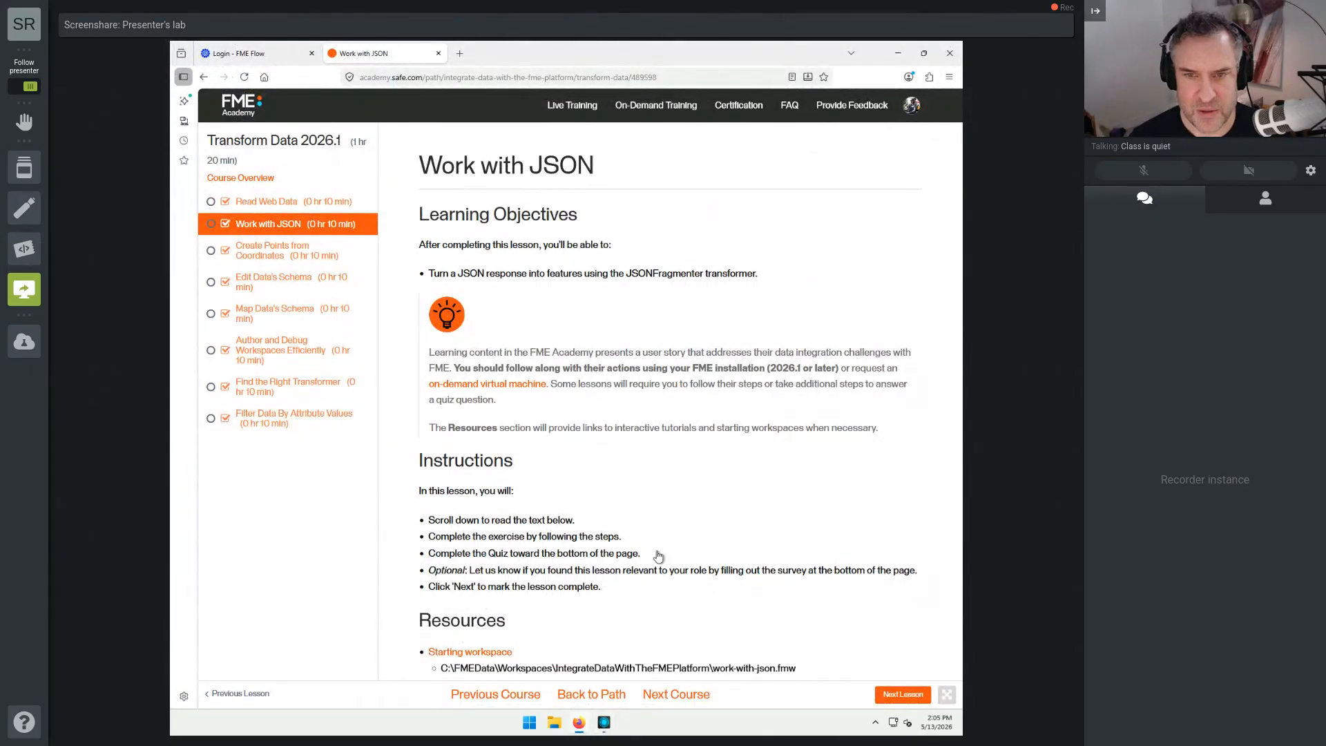
scroll(688, 607, "down", 3)
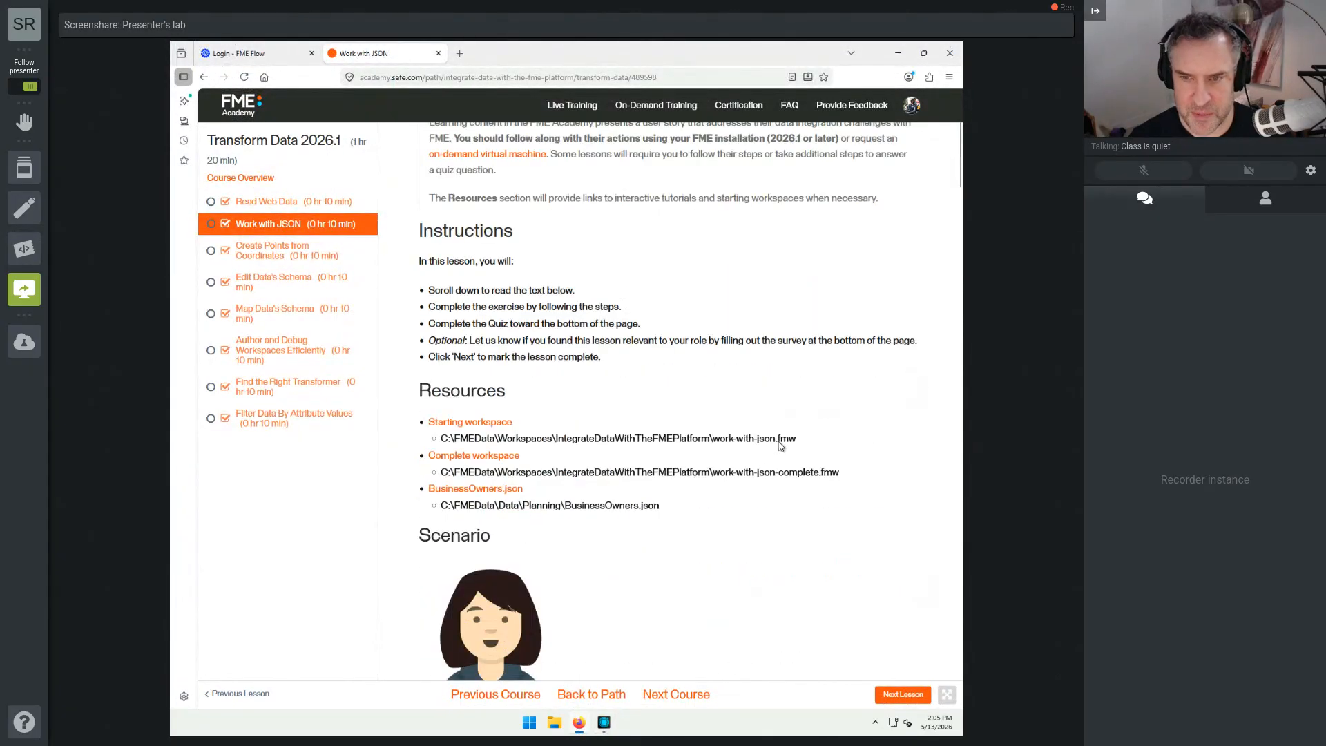
left_click_drag(798, 443, 444, 443)
right_click(444, 443)
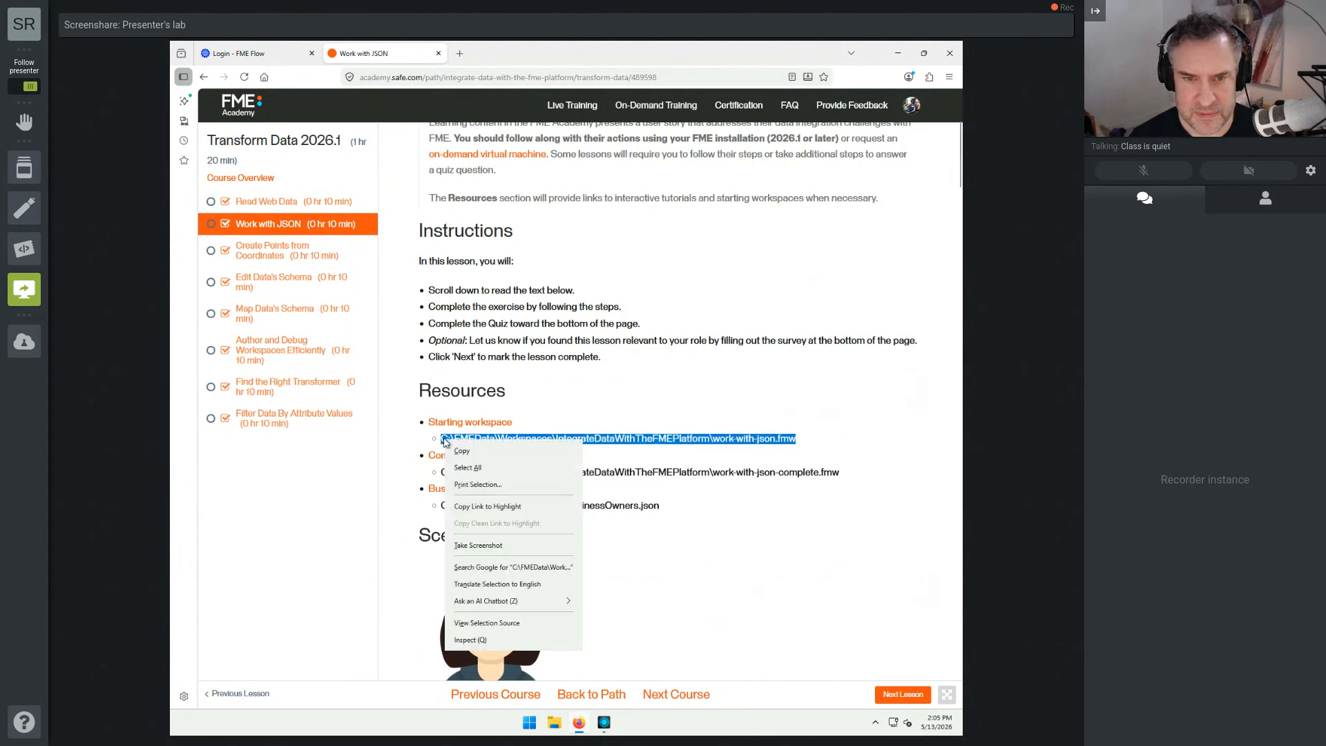
left_click(459, 454)
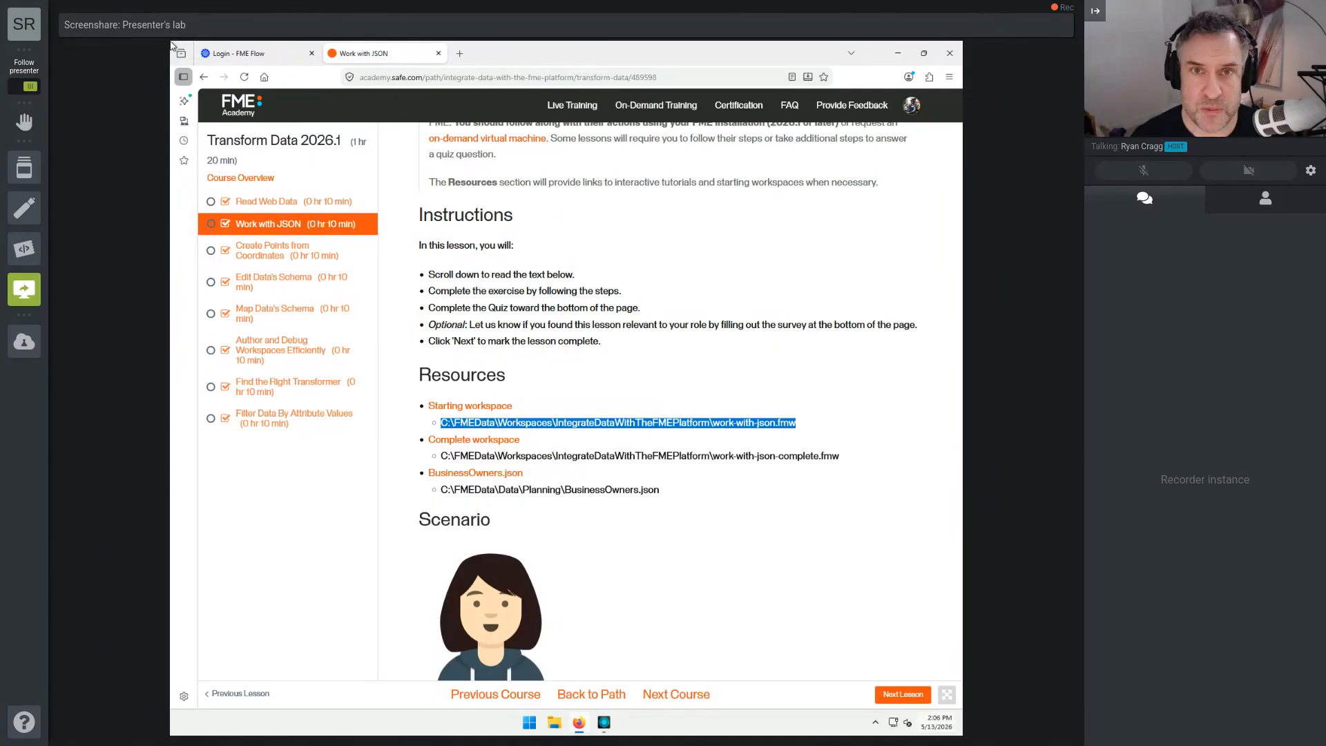
Step: Switch to FME Workbench and open C:\FMEData\Workspaces\IntegrateDataWithTheFMEPlatform\work-with-json.fmw using the copied path
left_click(605, 725)
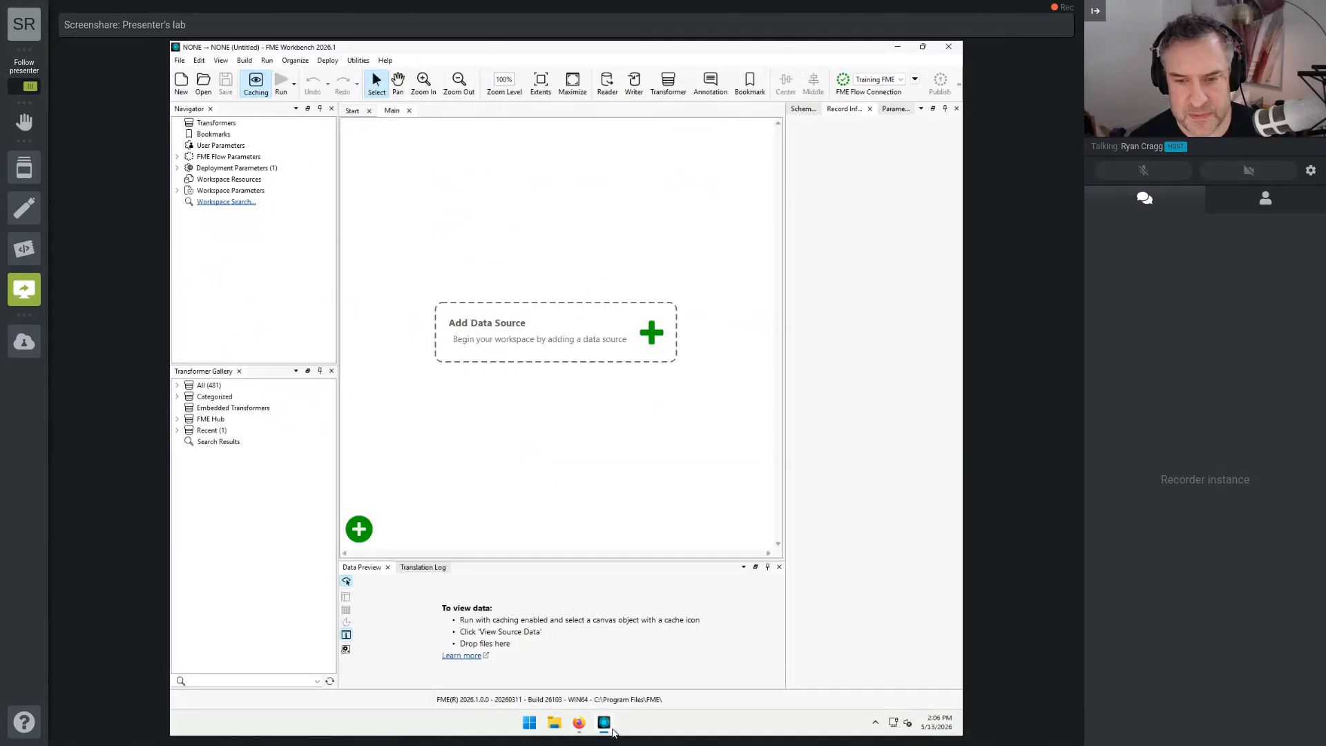
left_click(207, 87)
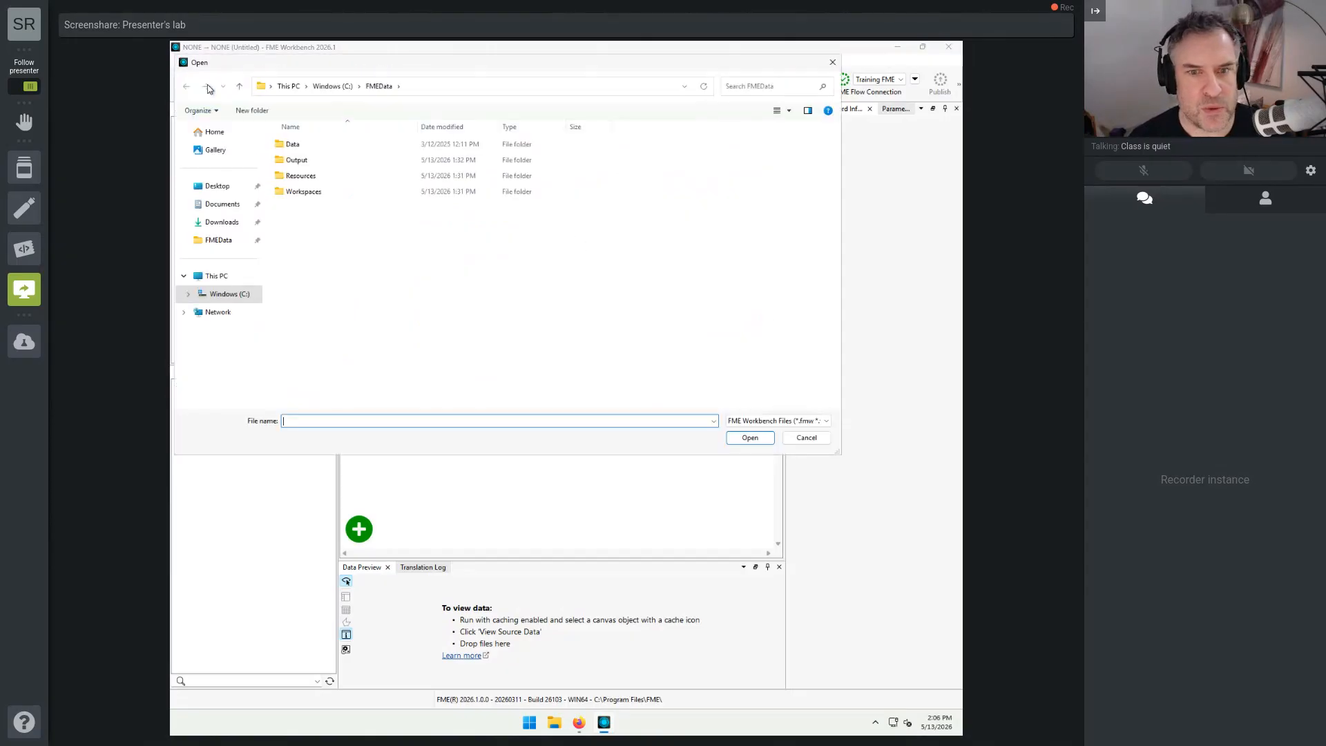
right_click(360, 419)
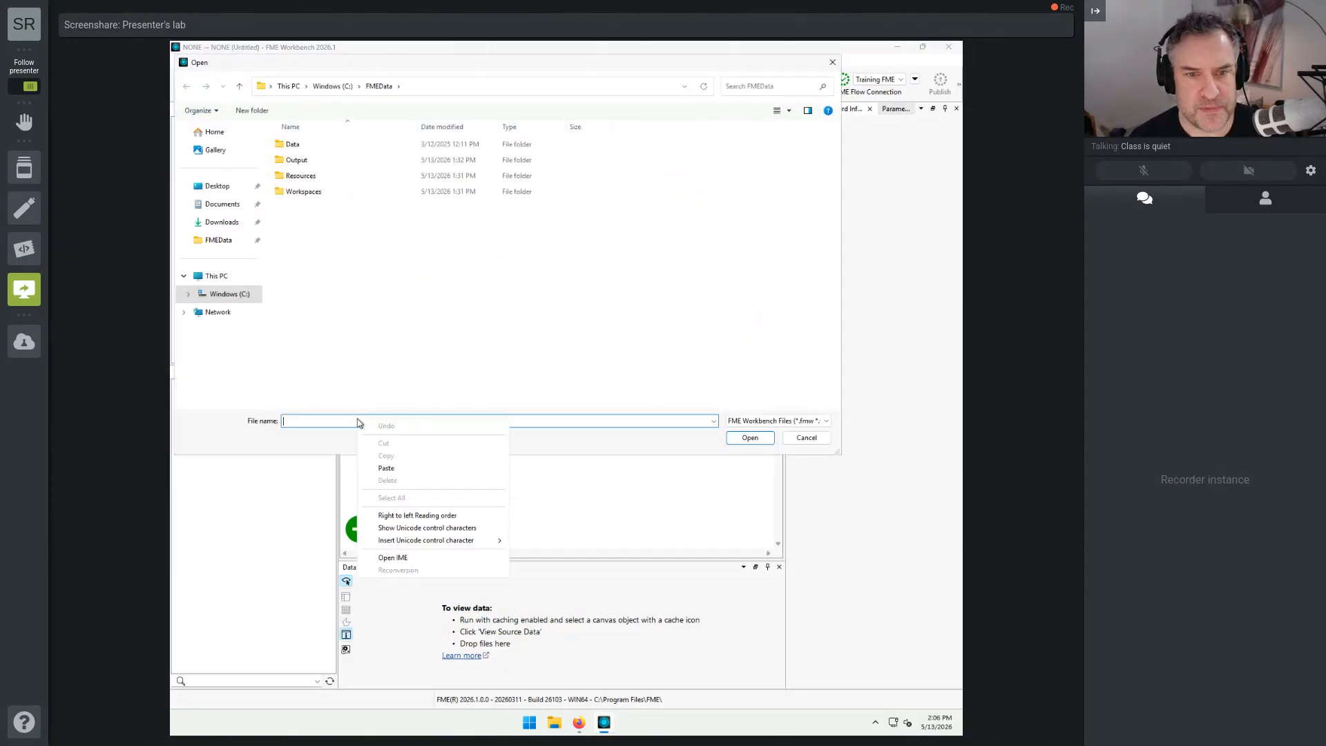
left_click(406, 467)
left_click(756, 444)
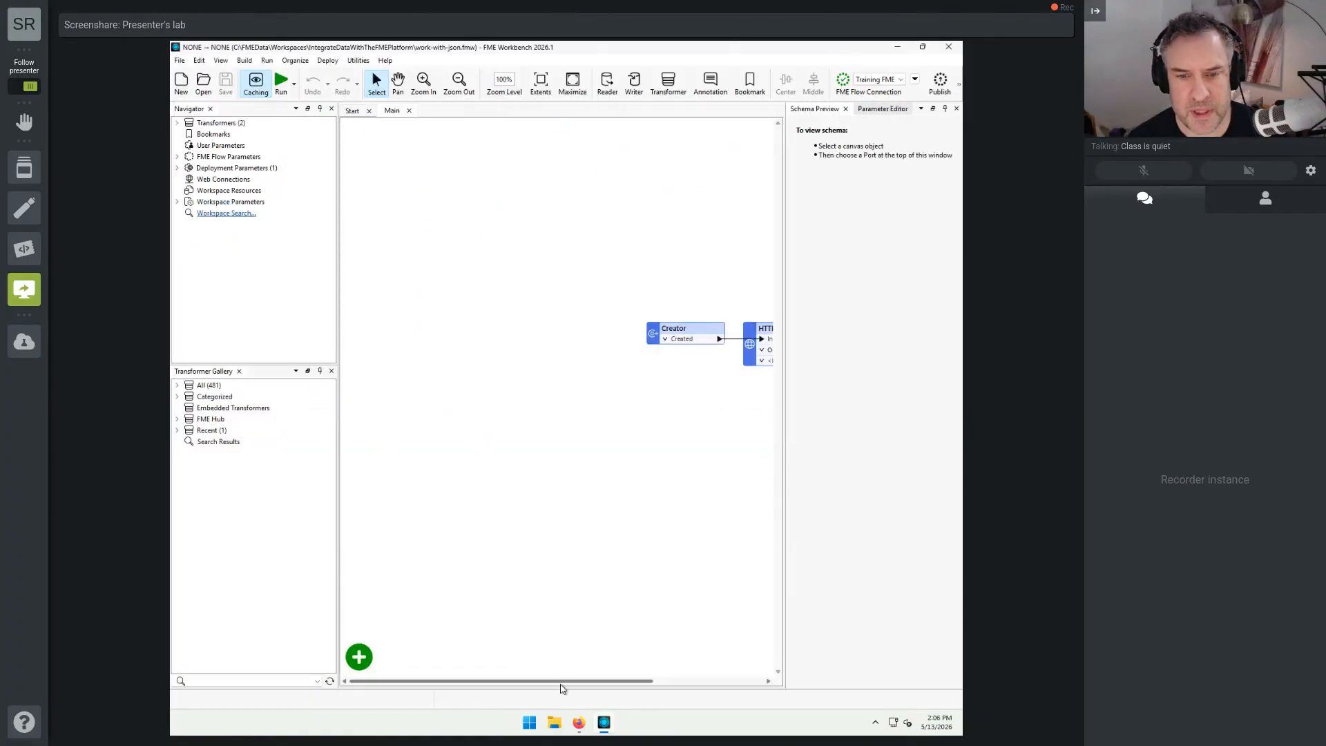
left_click_drag(562, 681, 742, 682)
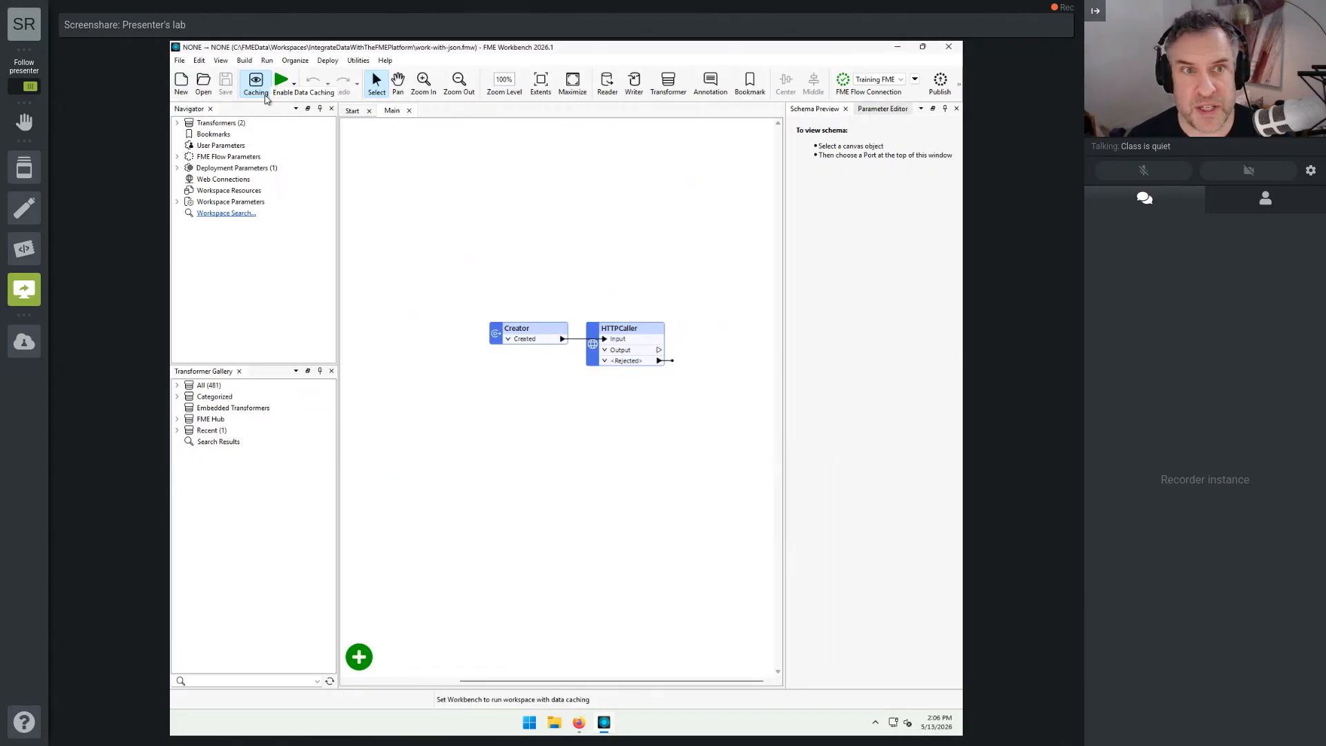
Step: Run the workspace once with data caching disabled and once more with data caching enabled
left_click(257, 96)
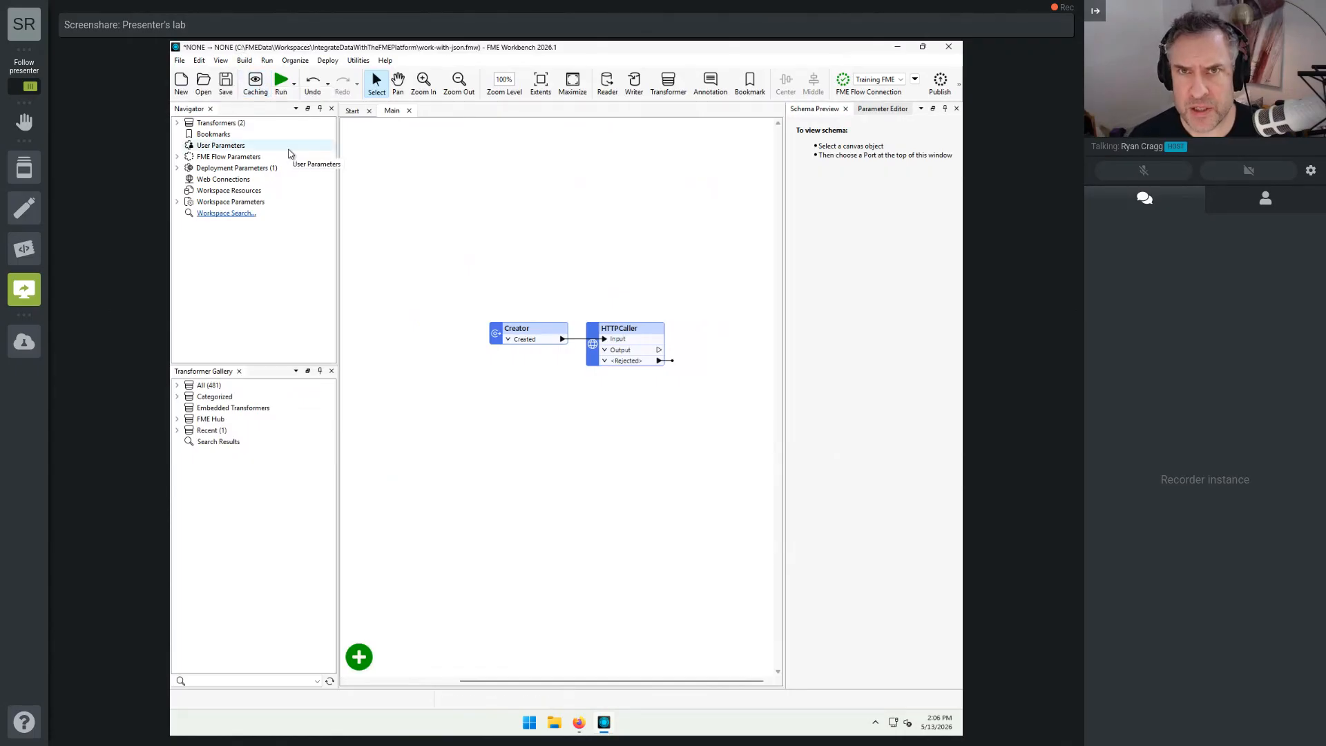
left_click(282, 89)
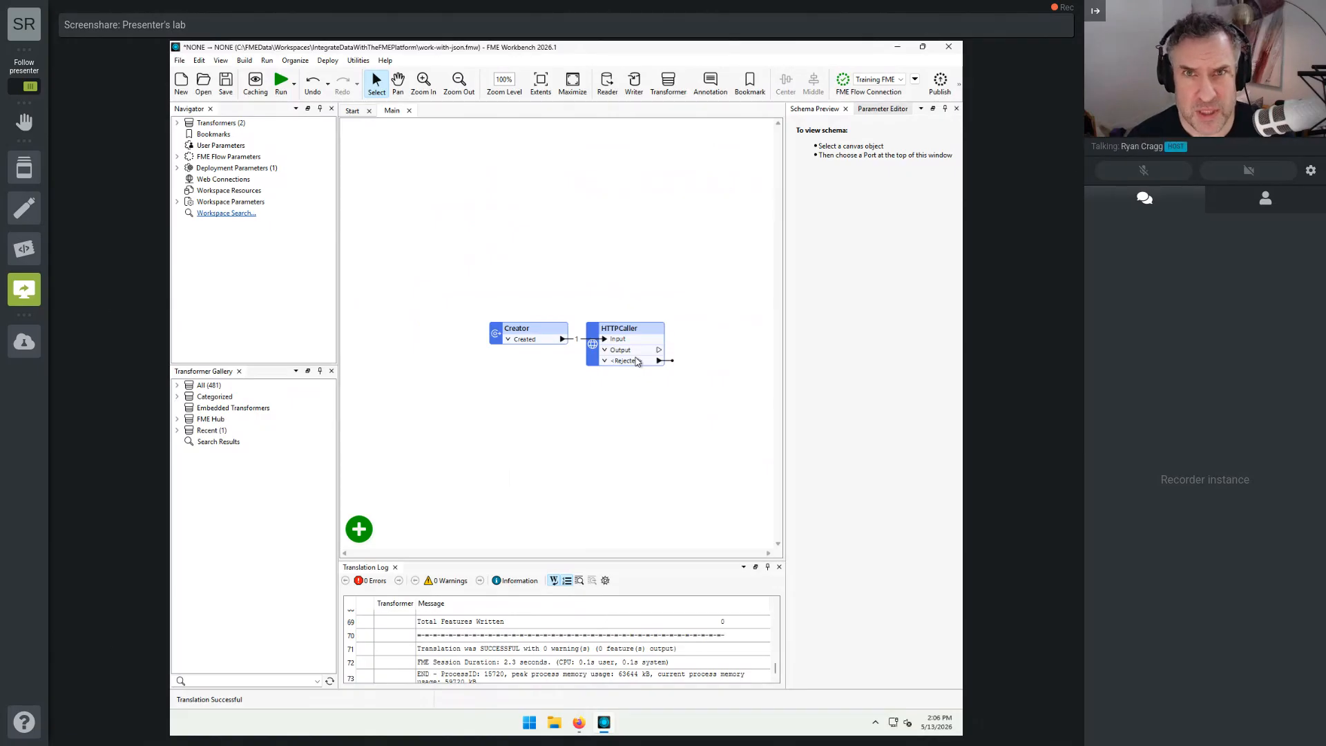
left_click(256, 83)
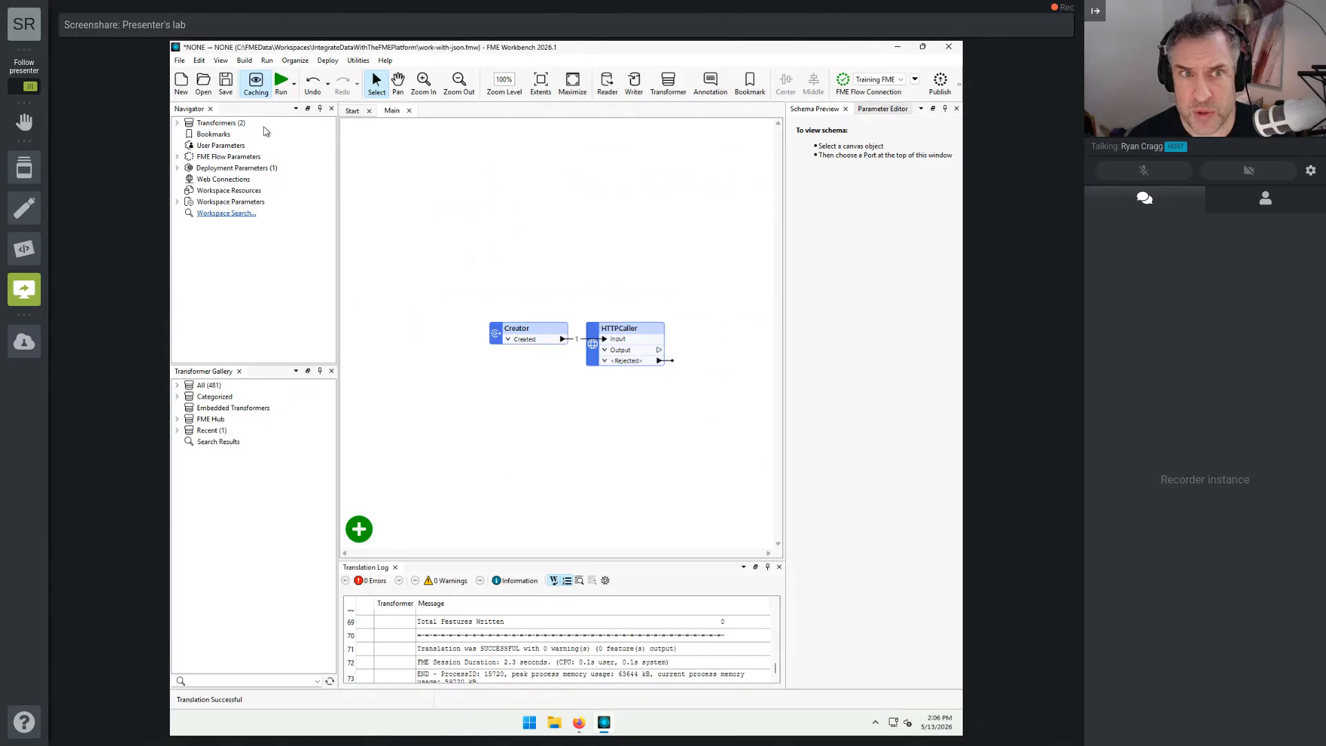
left_click(282, 91)
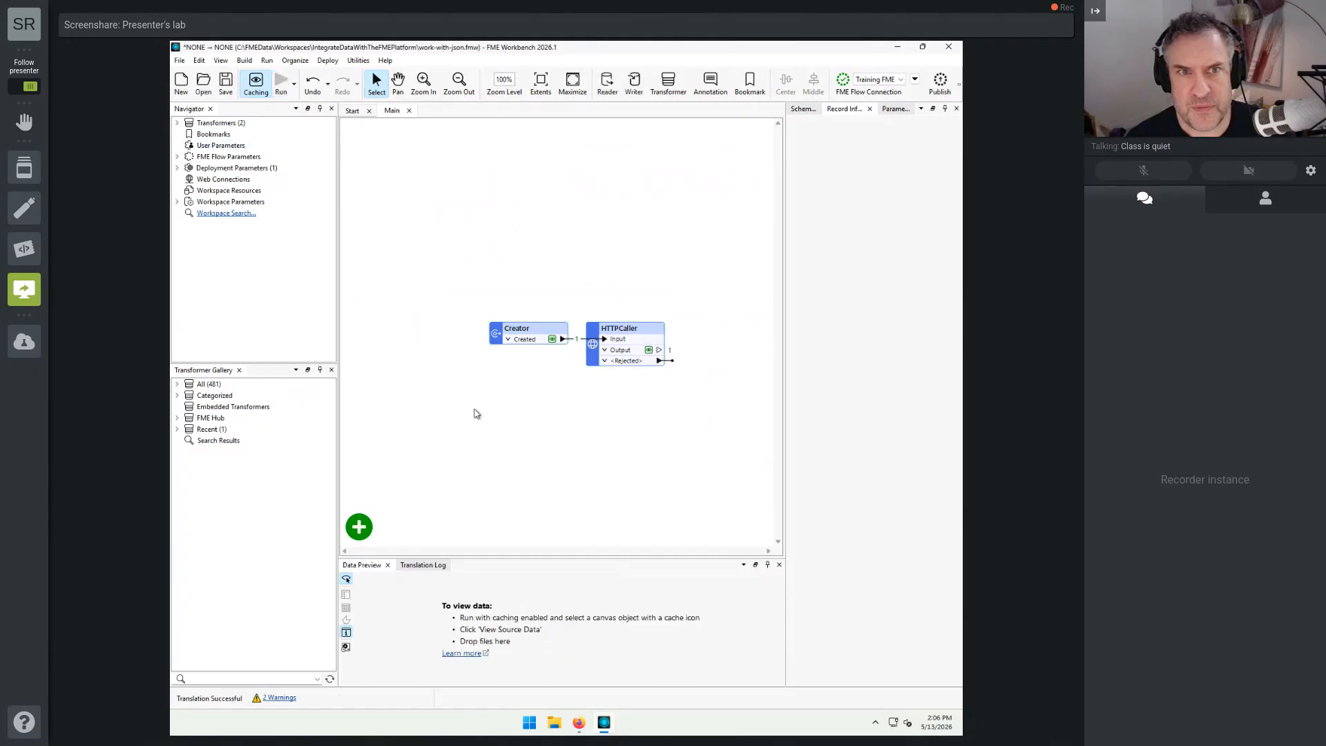
Step: Inspect the HTTPCaller's cached output in an enlarged data preview and check the translation log
left_click(648, 350)
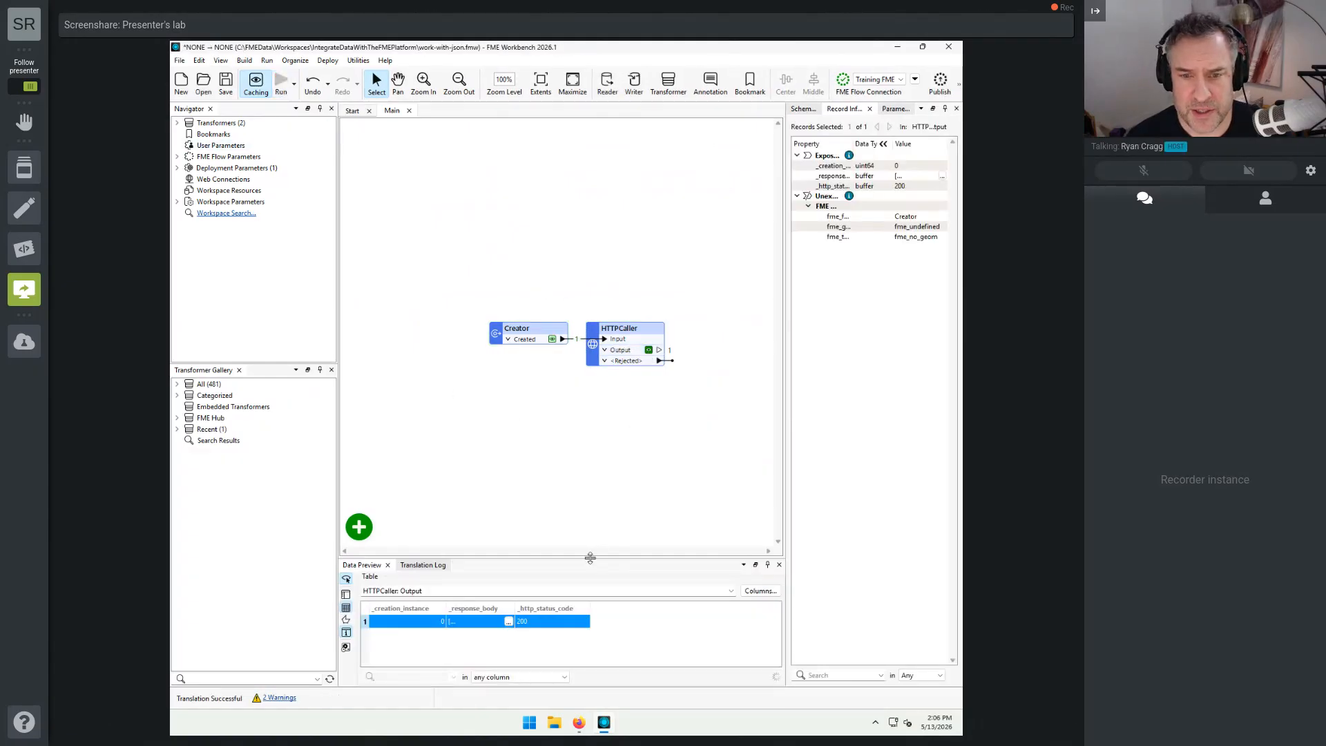
left_click_drag(587, 558, 583, 435)
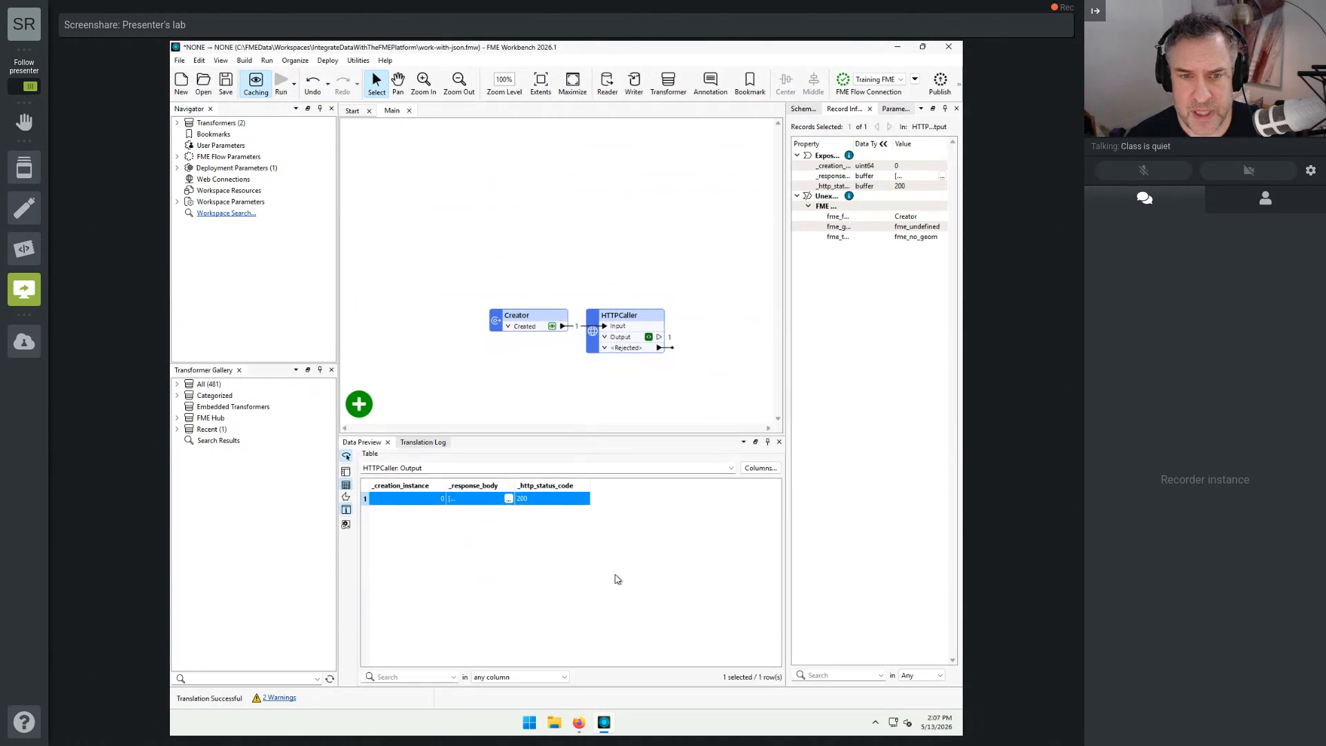
left_click(426, 442)
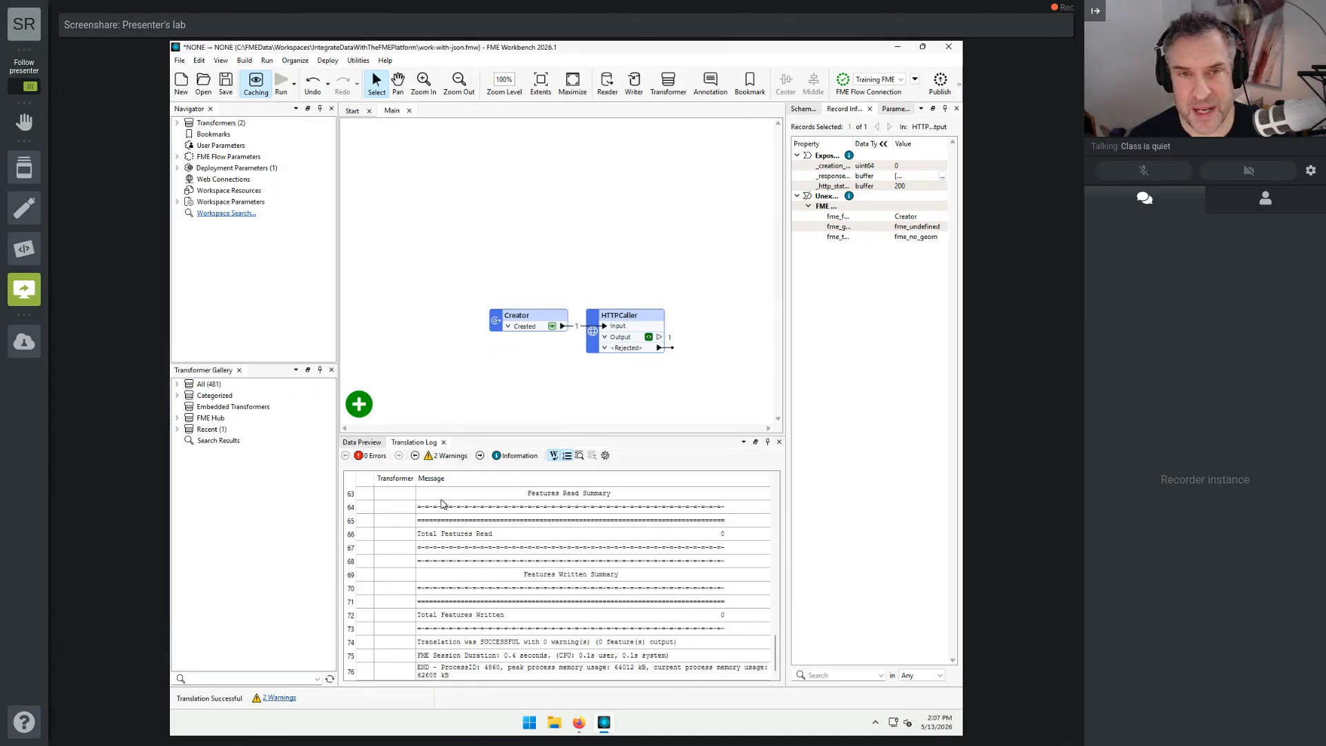
left_click(367, 443)
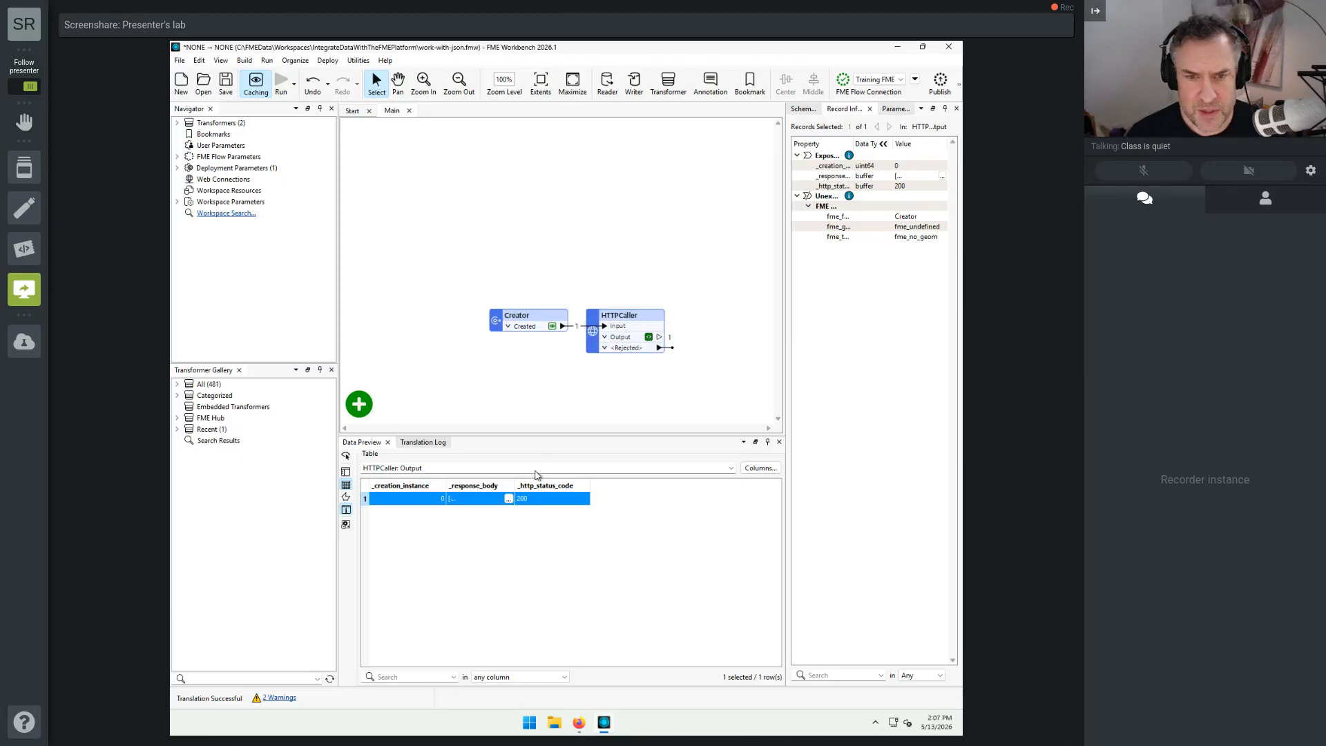
Step: Examine the _response_body value of the HTTPCaller output with JSON syntax highlighting
left_click(509, 498)
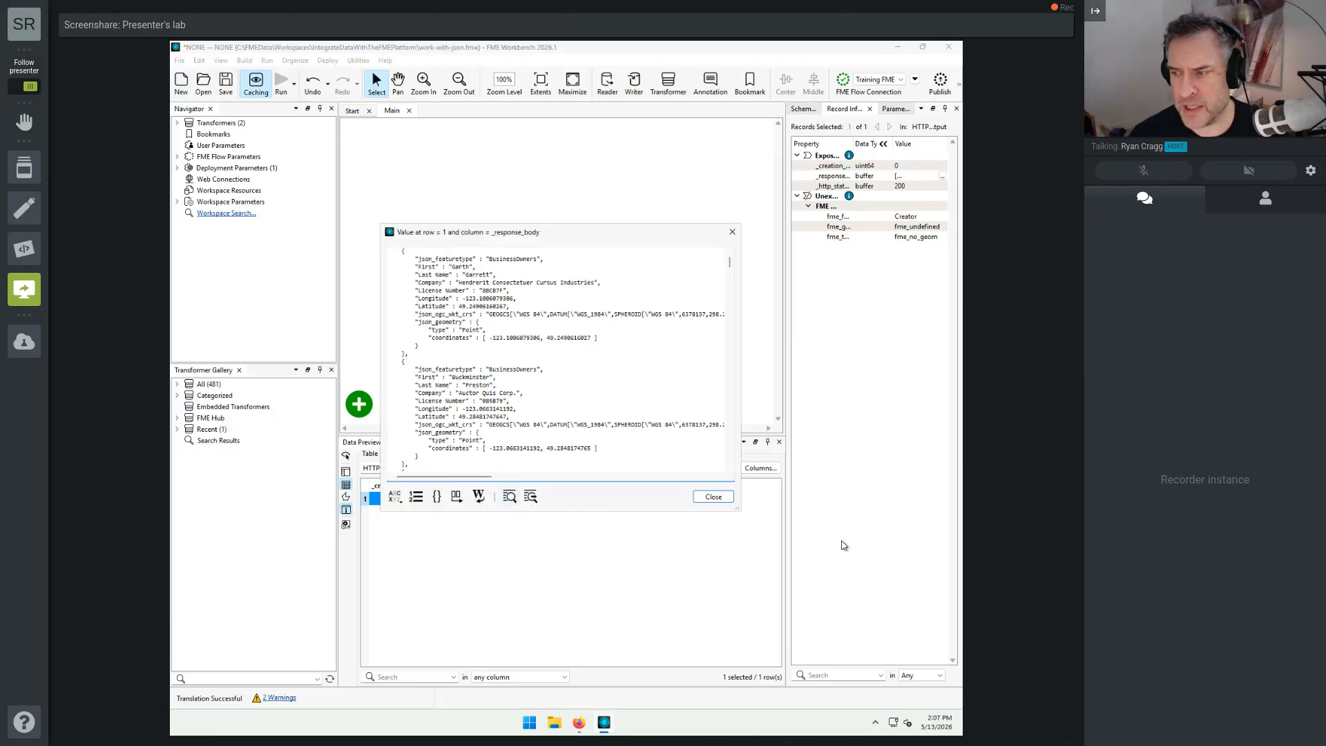
left_click(396, 497)
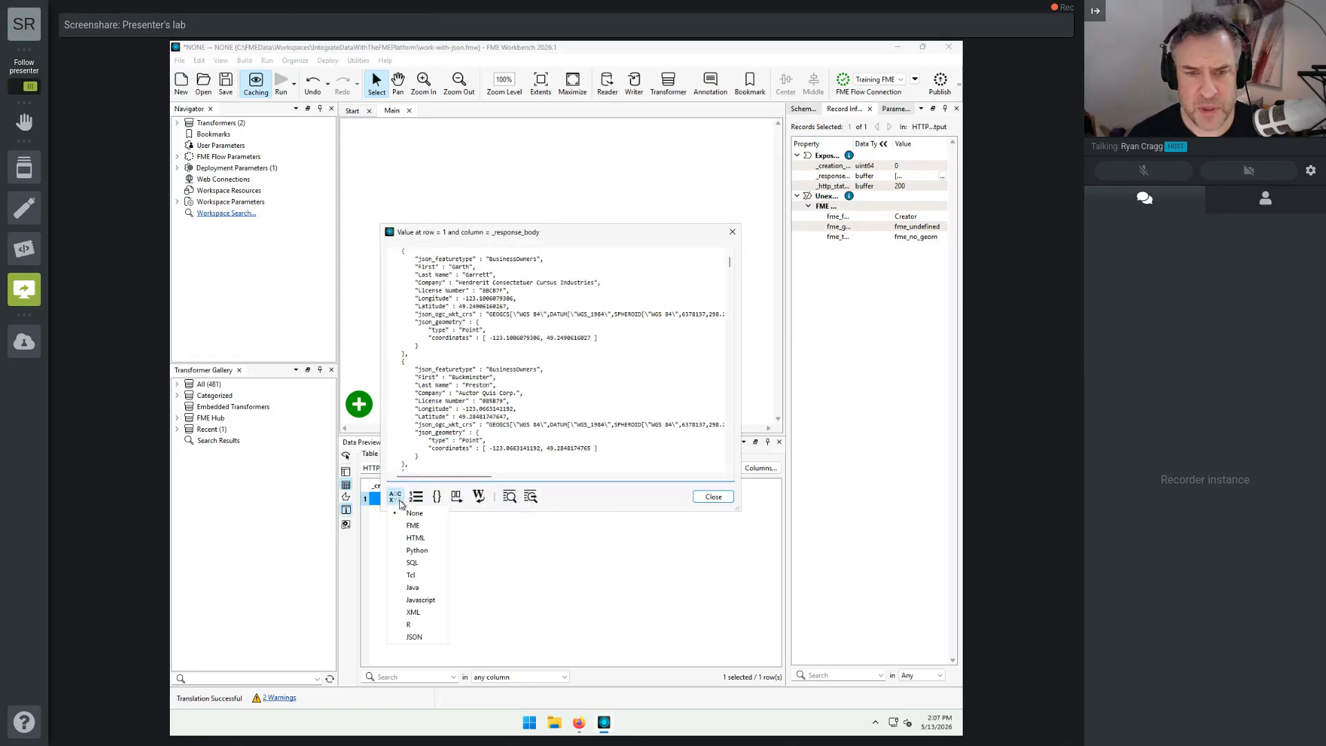
left_click(415, 636)
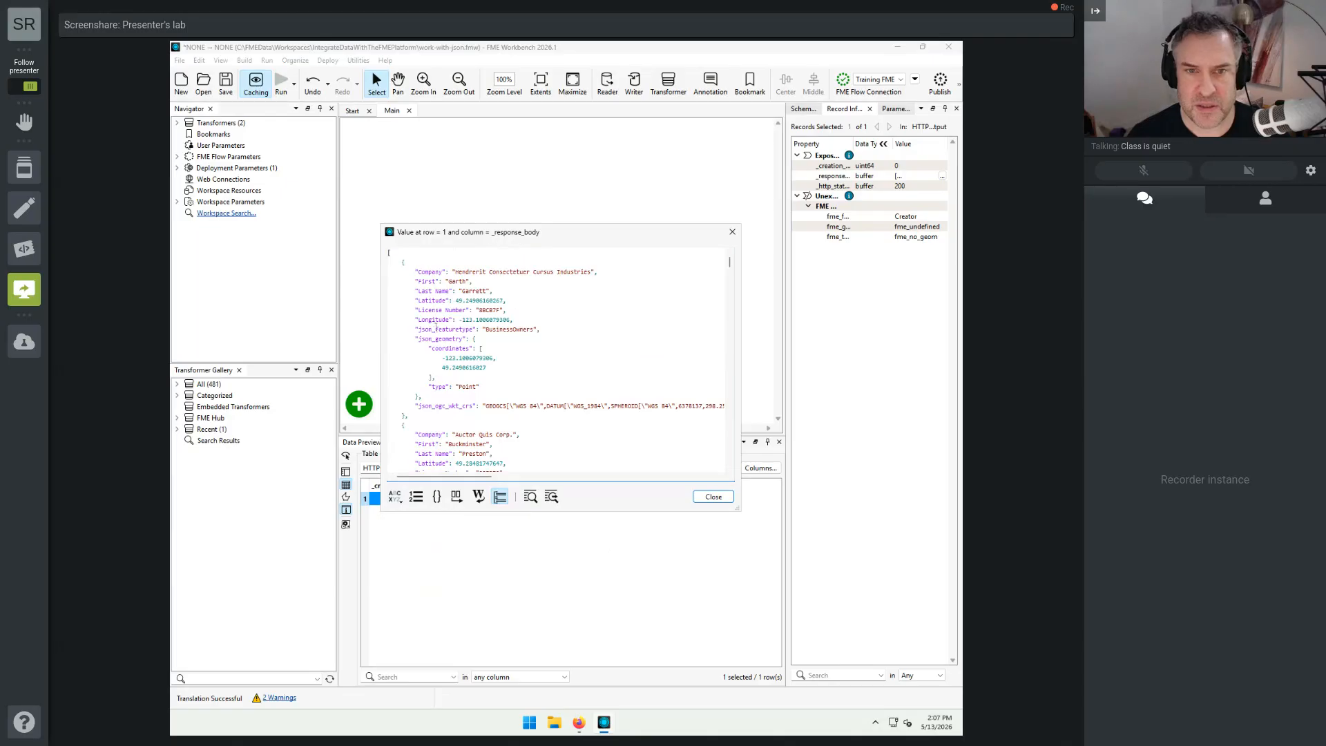
left_click(724, 496)
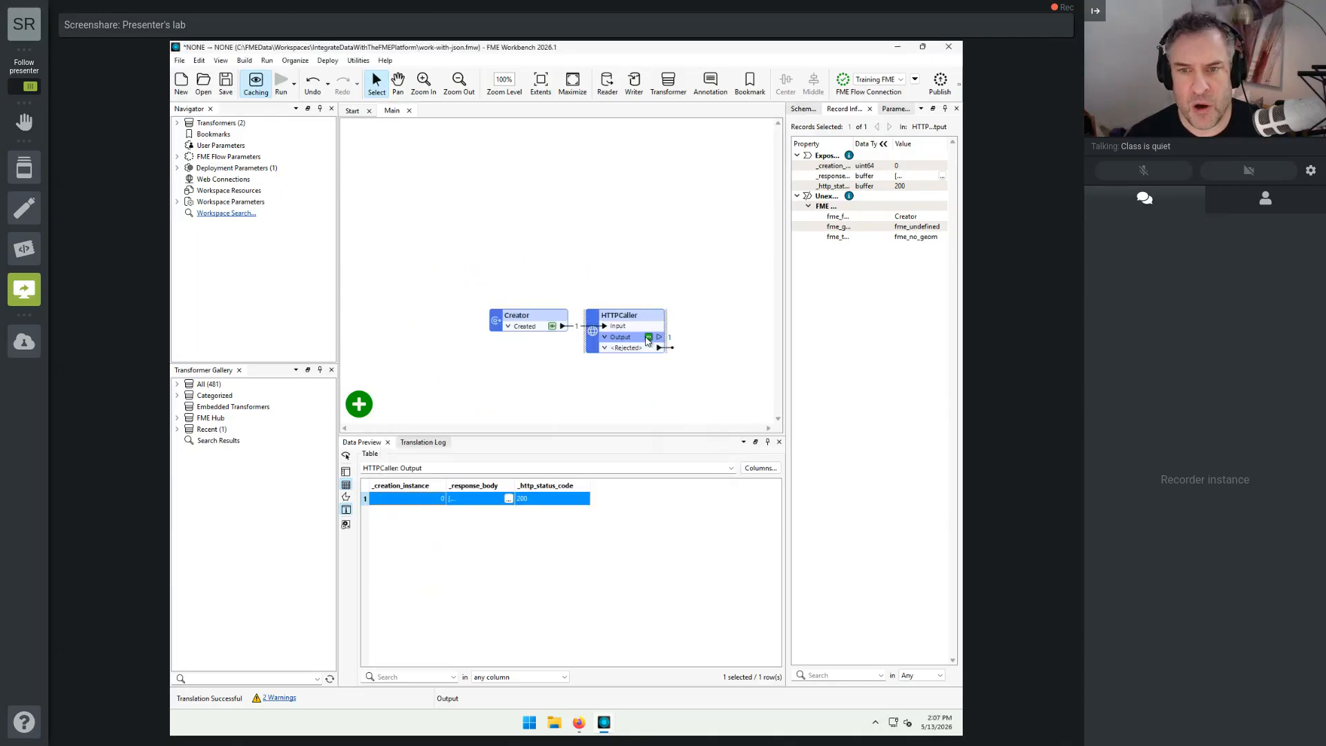
left_click(509, 498)
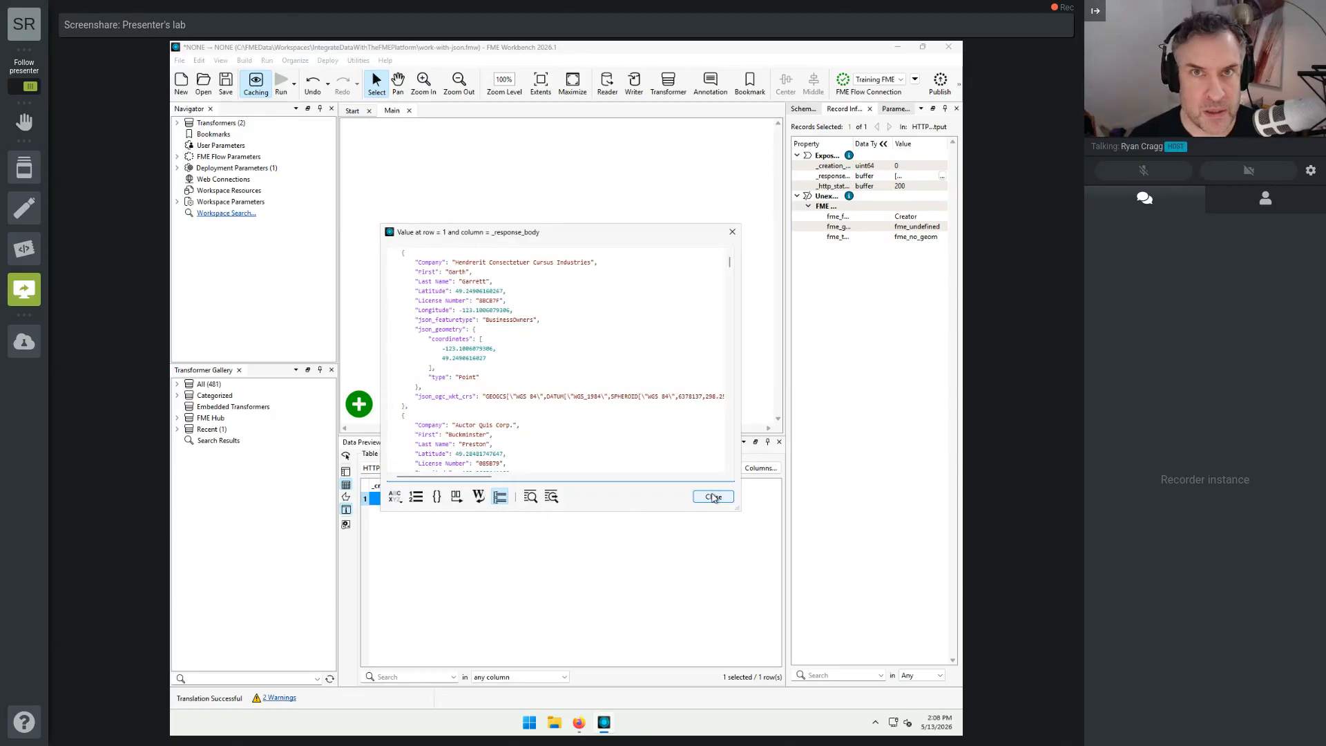
left_click(713, 497)
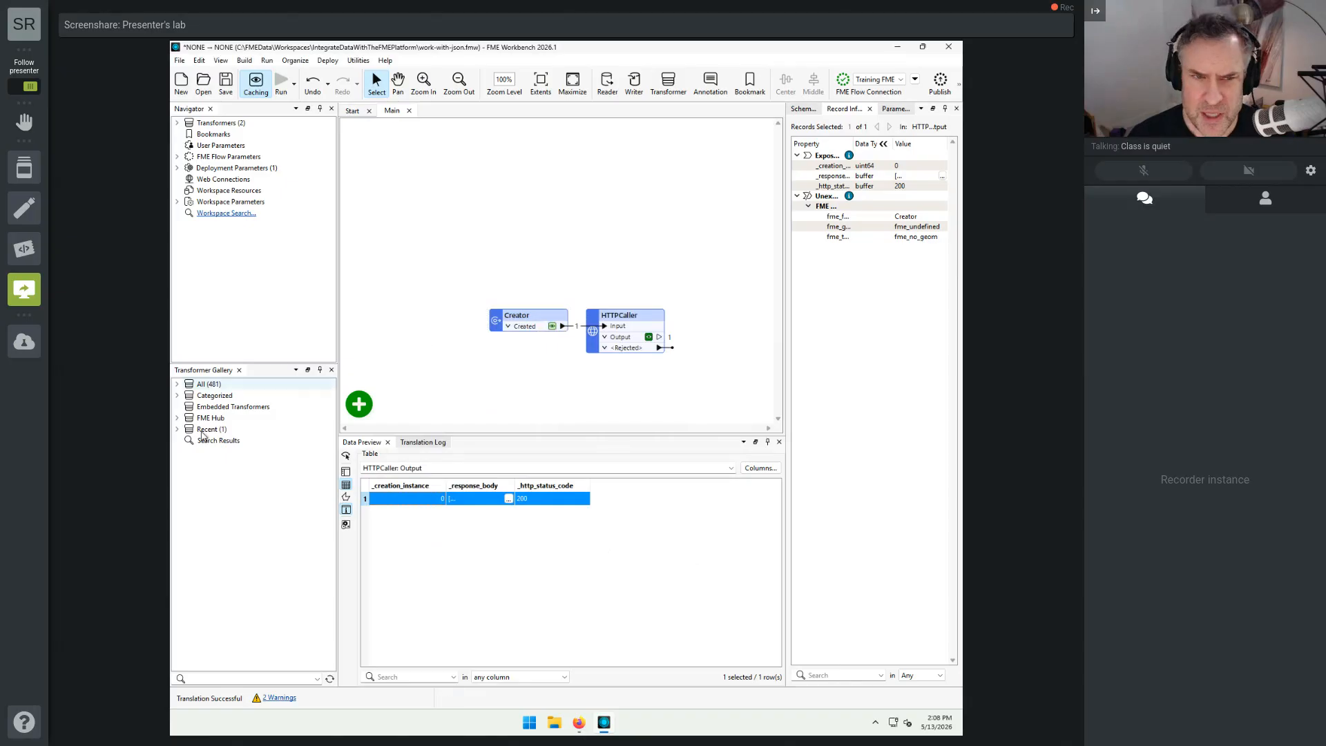
Step: Find the JSONFragmenter by searching transformers for "json" and add it connected to the HTTPCaller's Output port
left_click(176, 395)
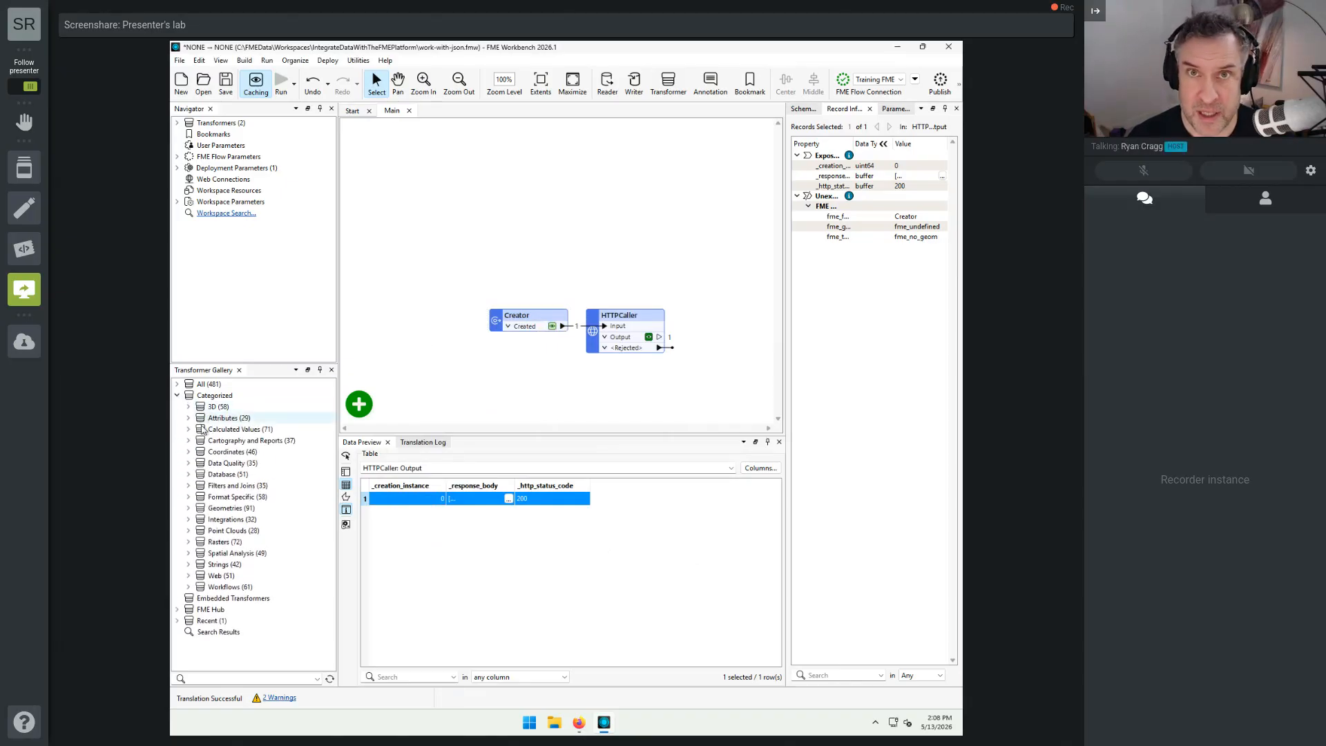
left_click(620, 321)
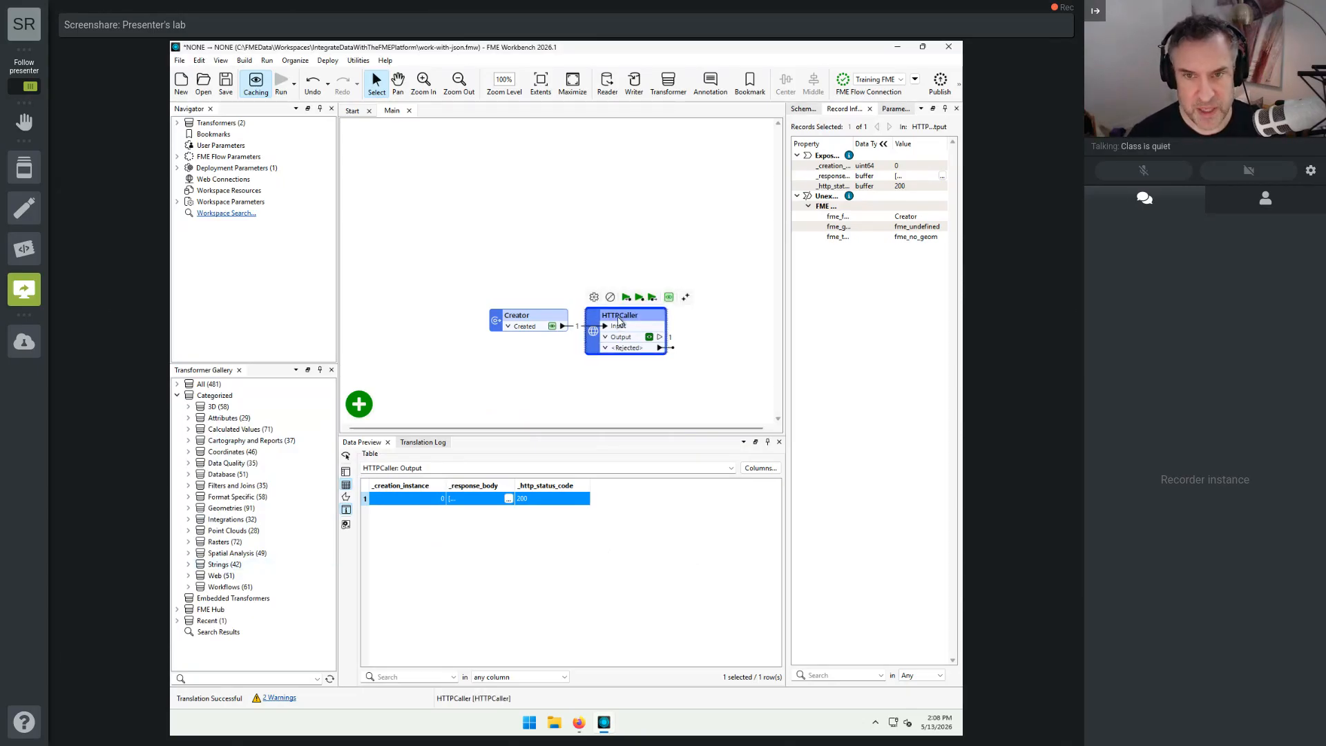
type("h")
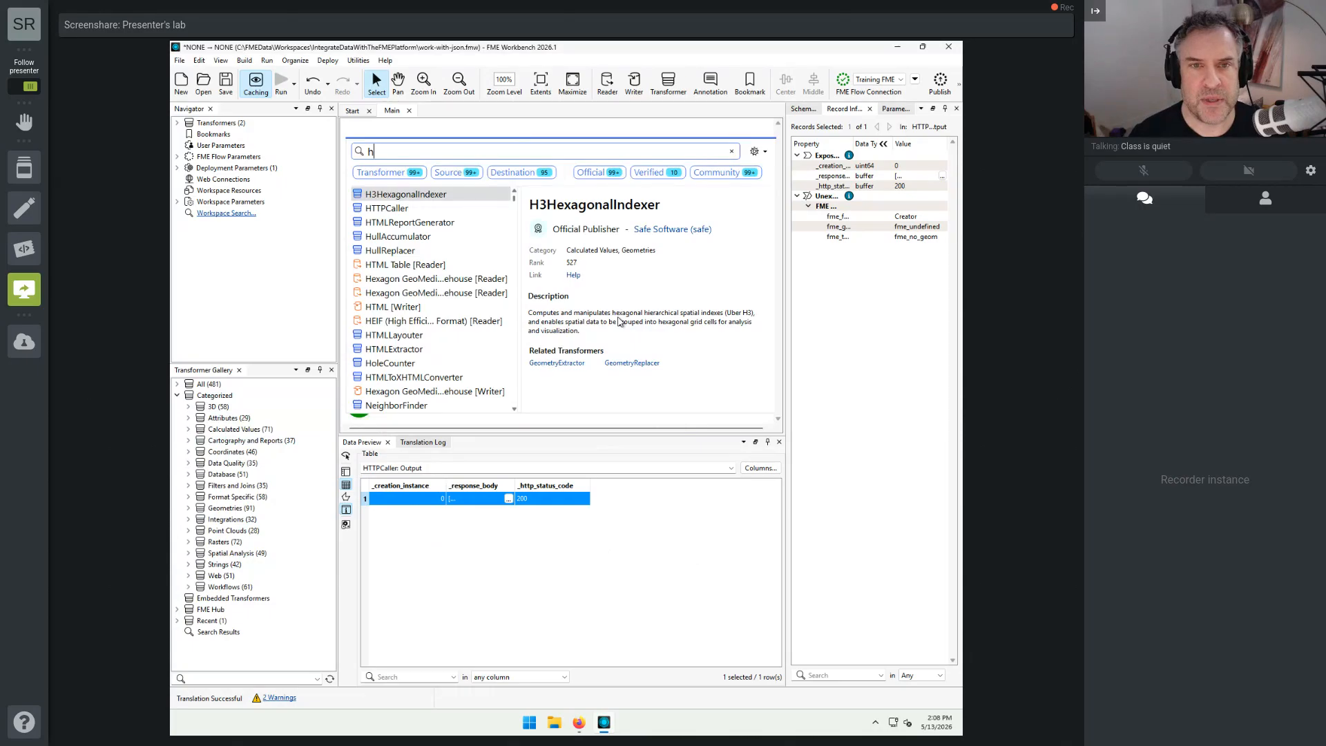
key("BackSpace")
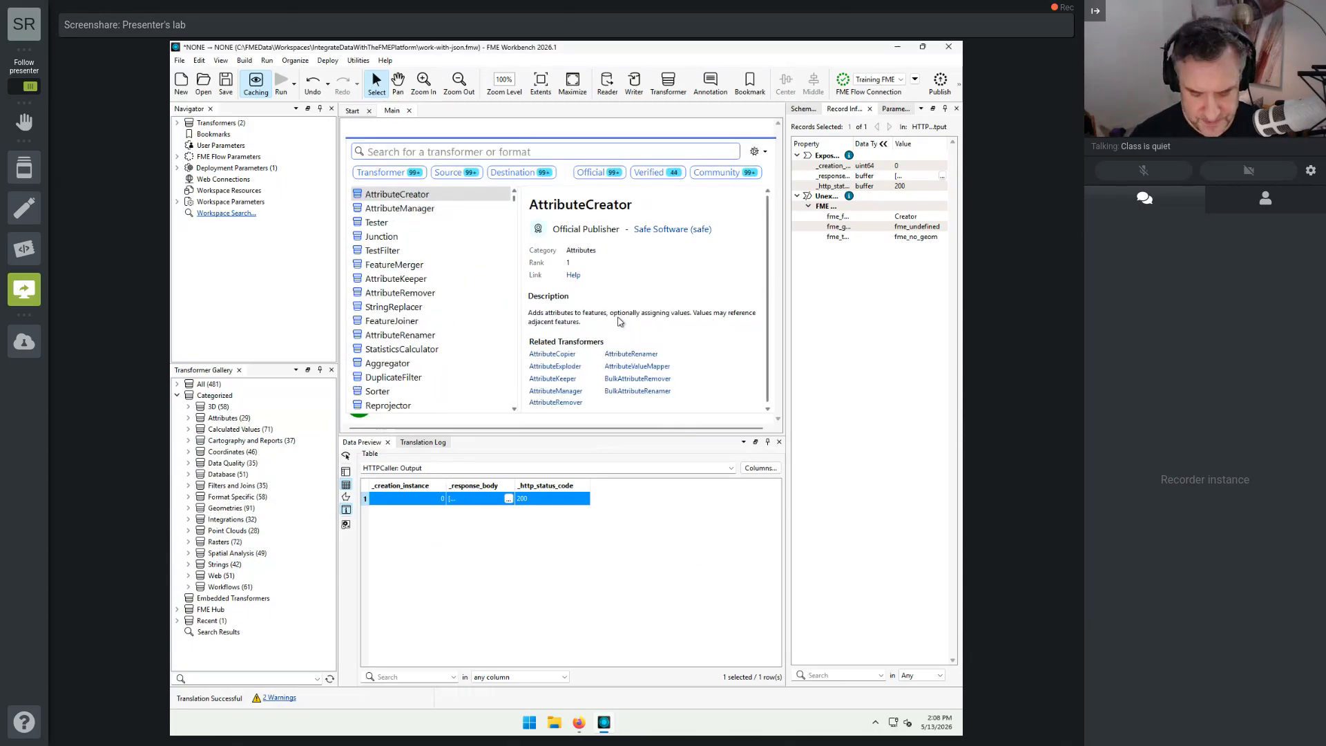
type("json")
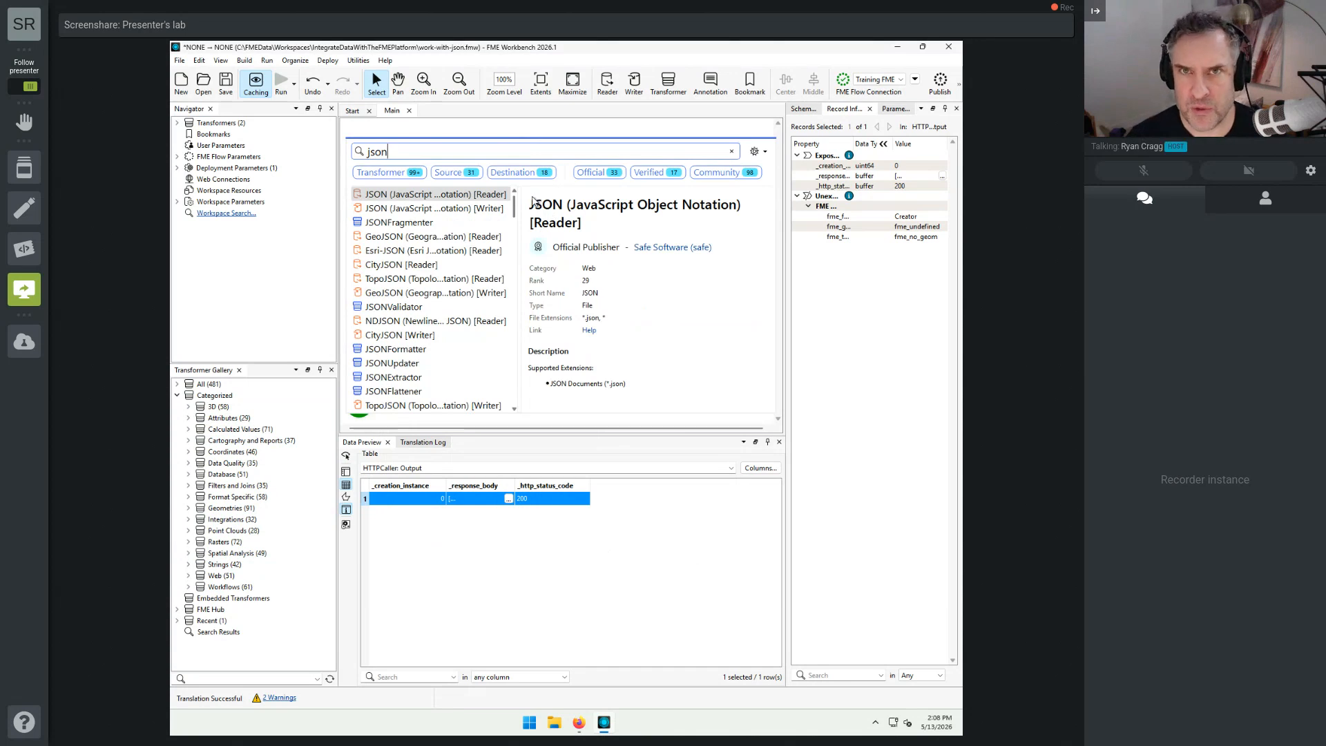
left_click(404, 173)
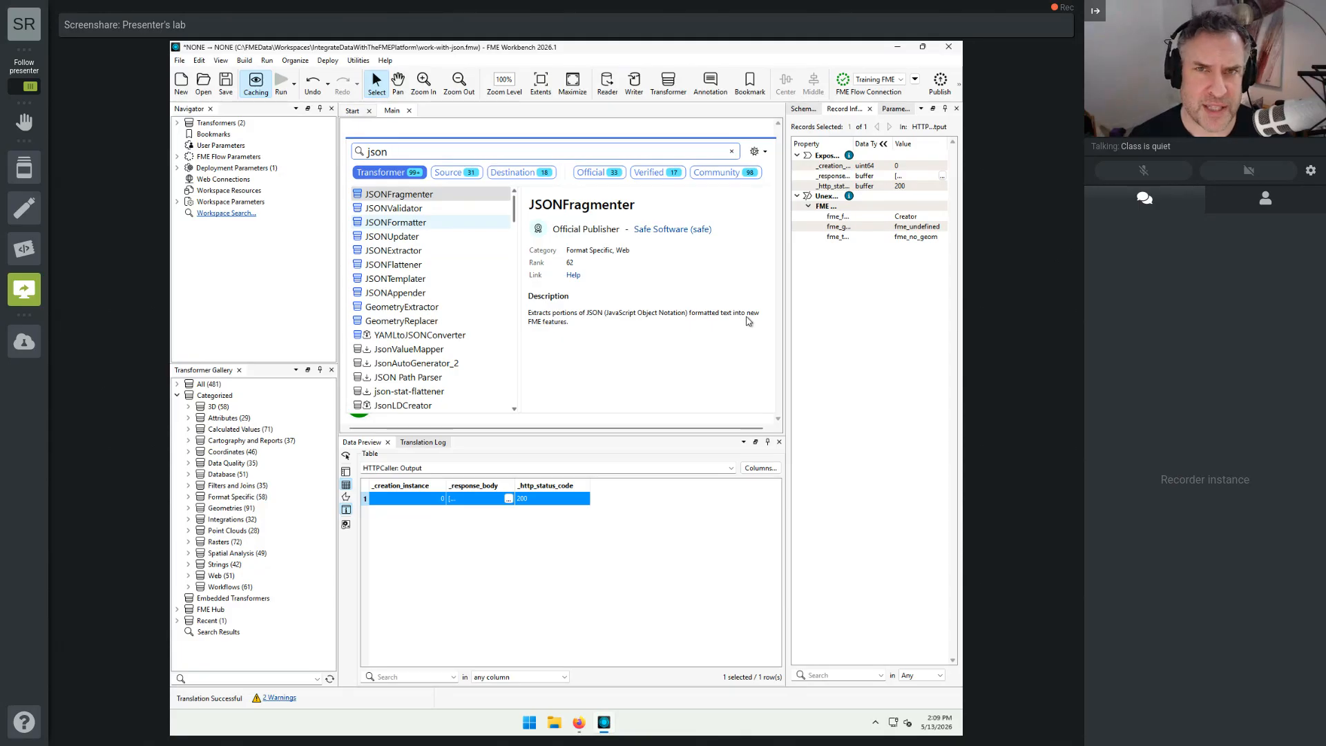
double_click(397, 195)
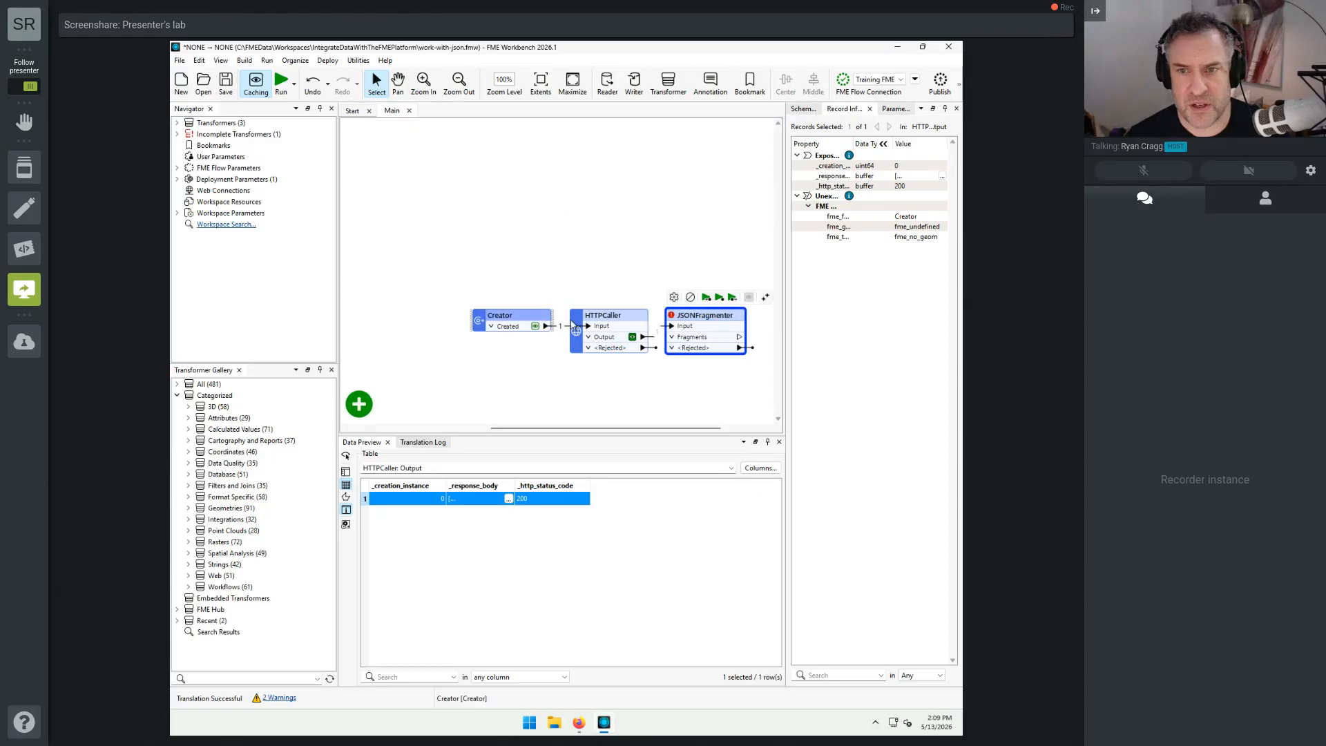
Step: Open the JSONFragmenter's parameters and append BusinessOwners to its transformer name
mouse_move(701, 319)
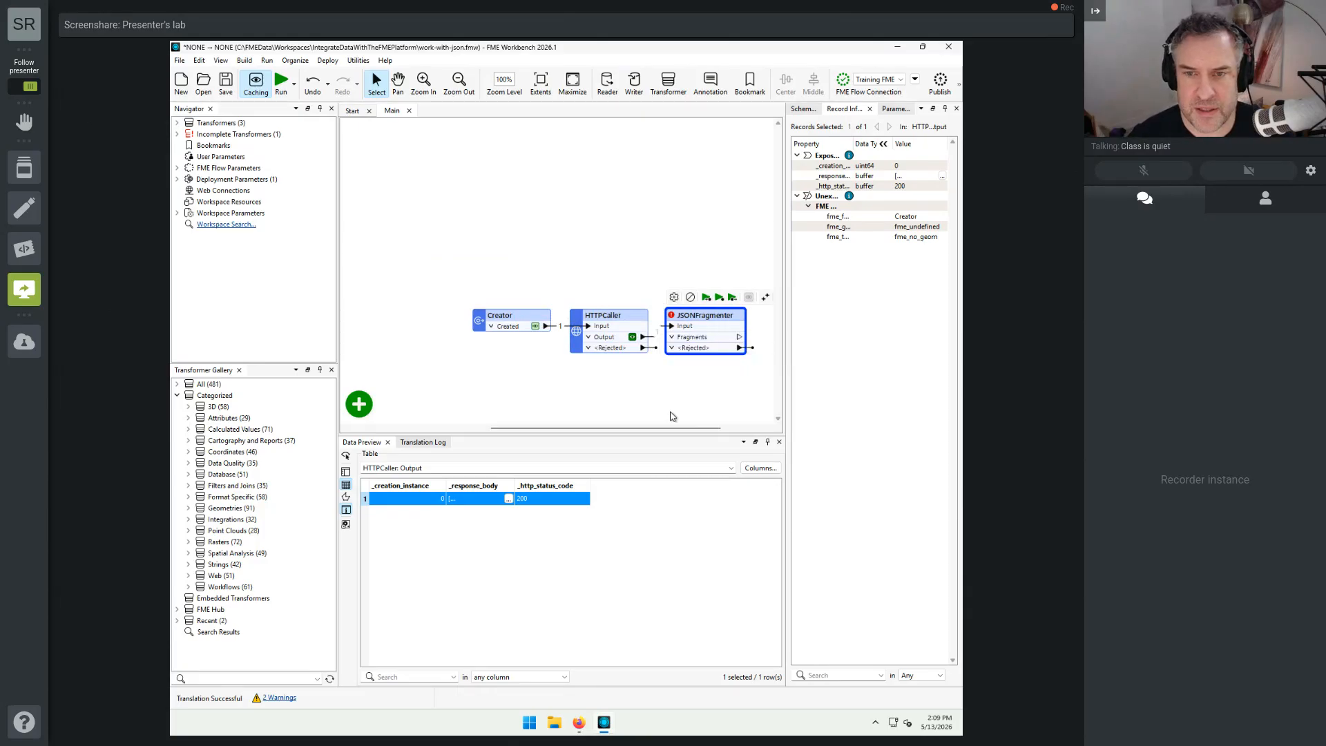
key("Return")
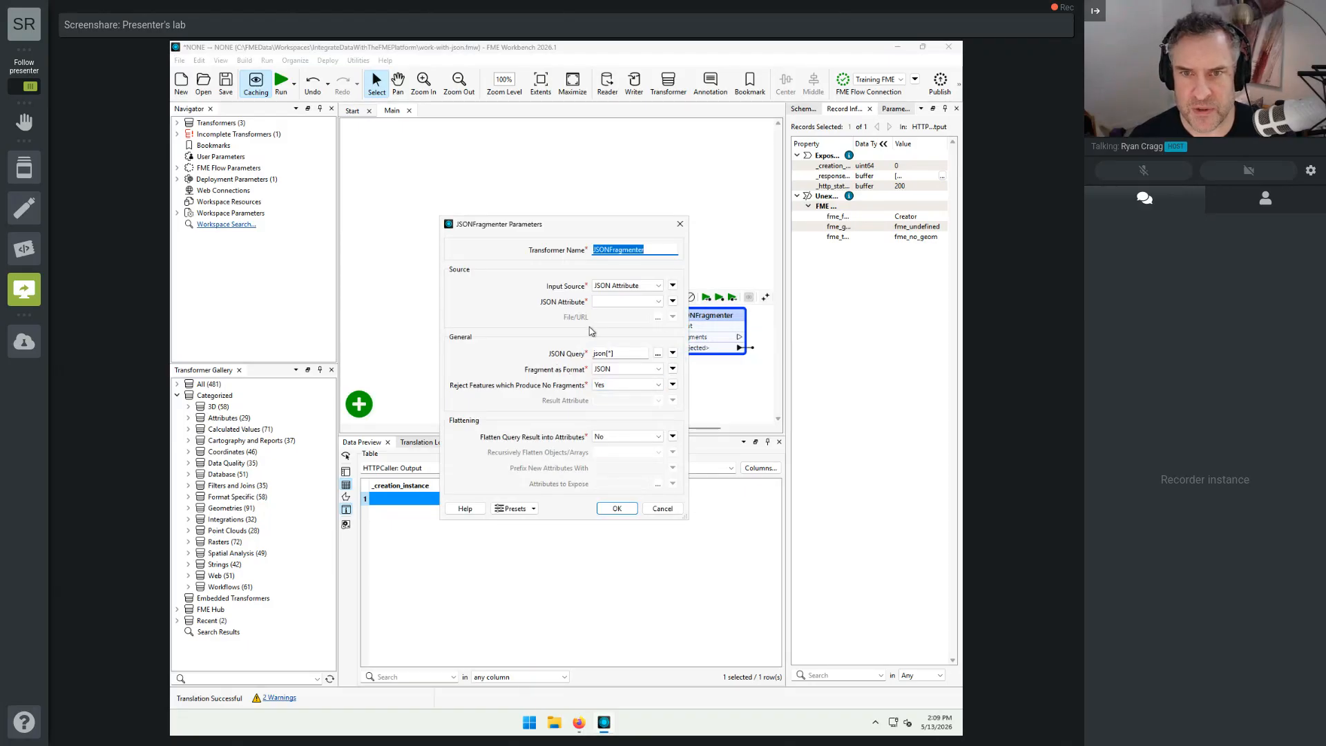
left_click(657, 251)
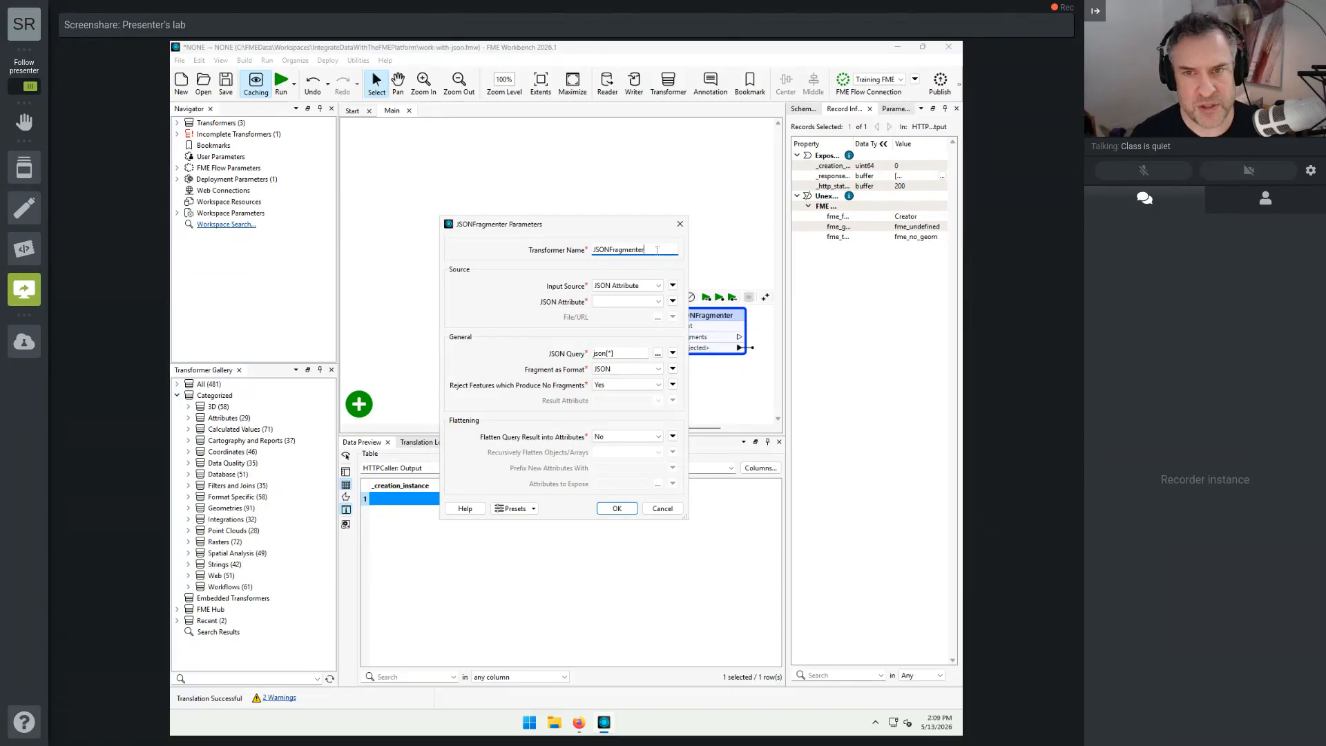
type("BusinessOwners")
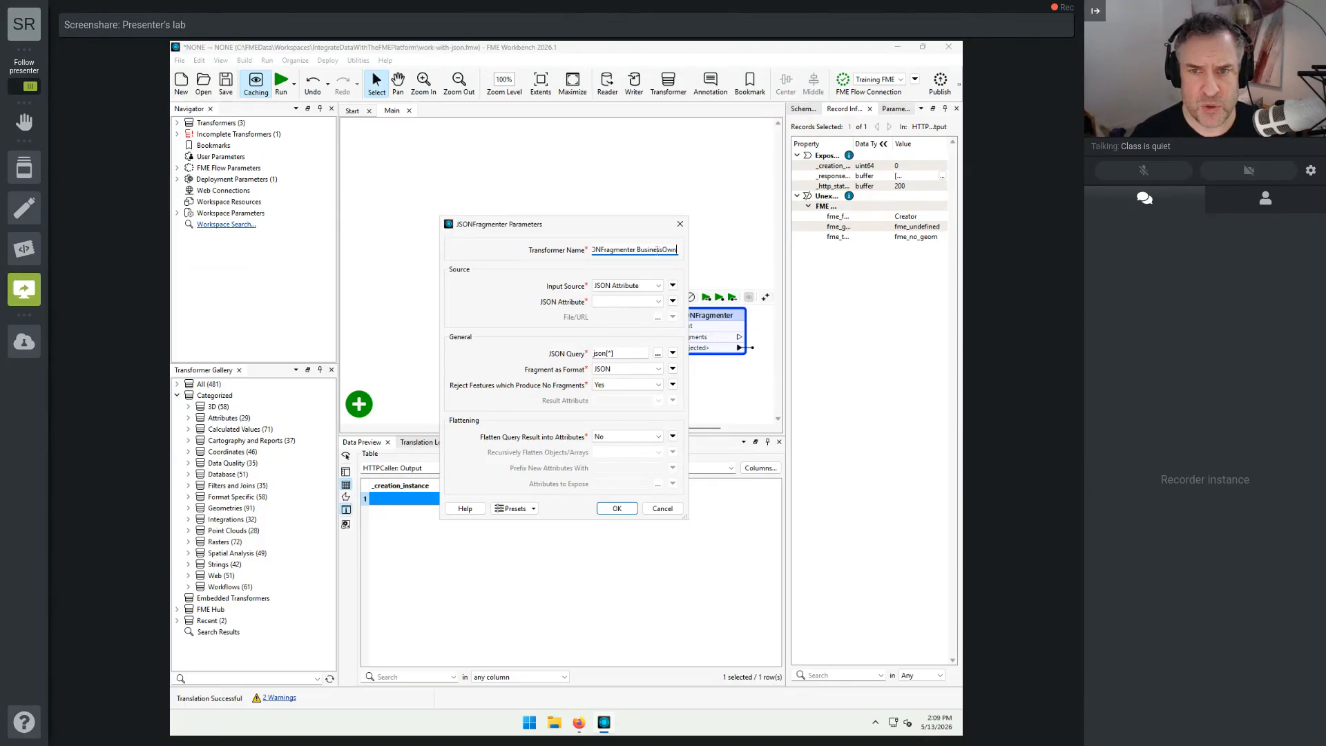
Step: Keep JSON Attribute as the JSONFragmenter's input source and choose _response_body as the JSON attribute
left_click(654, 288)
left_click(649, 298)
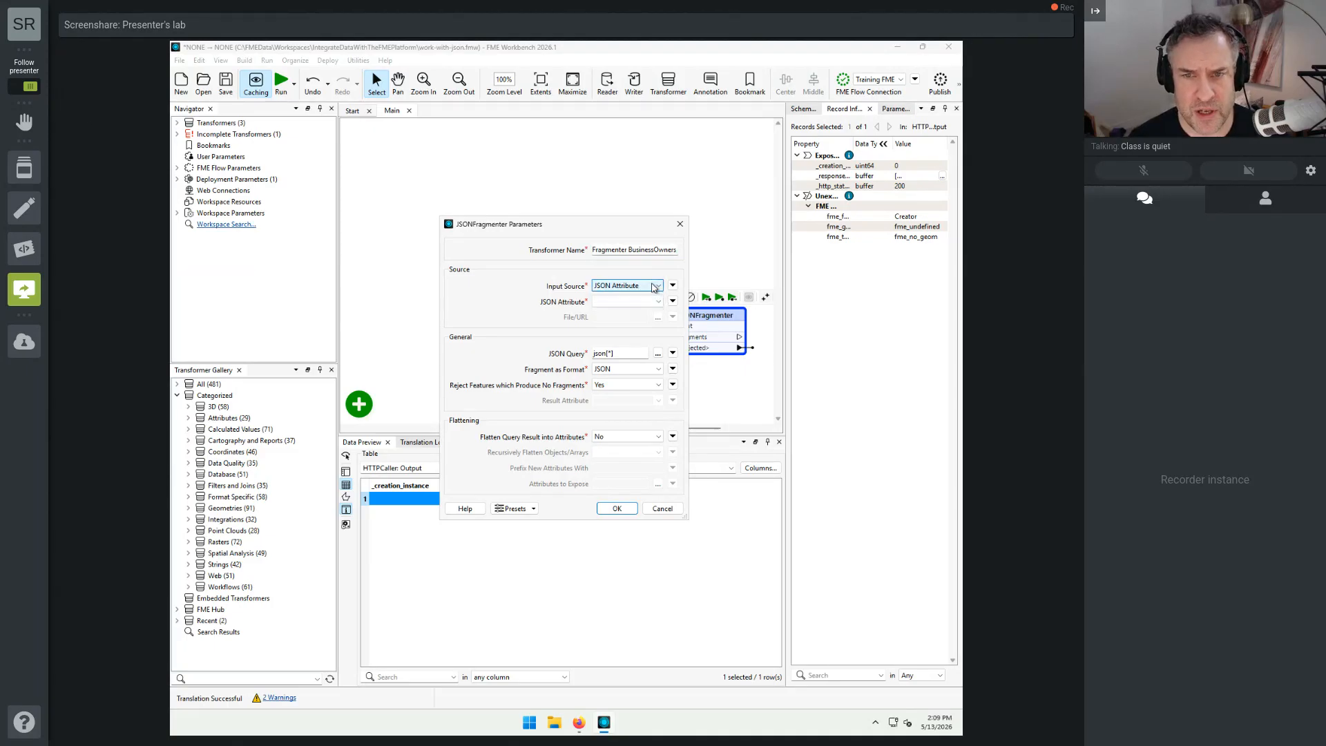
left_click(658, 302)
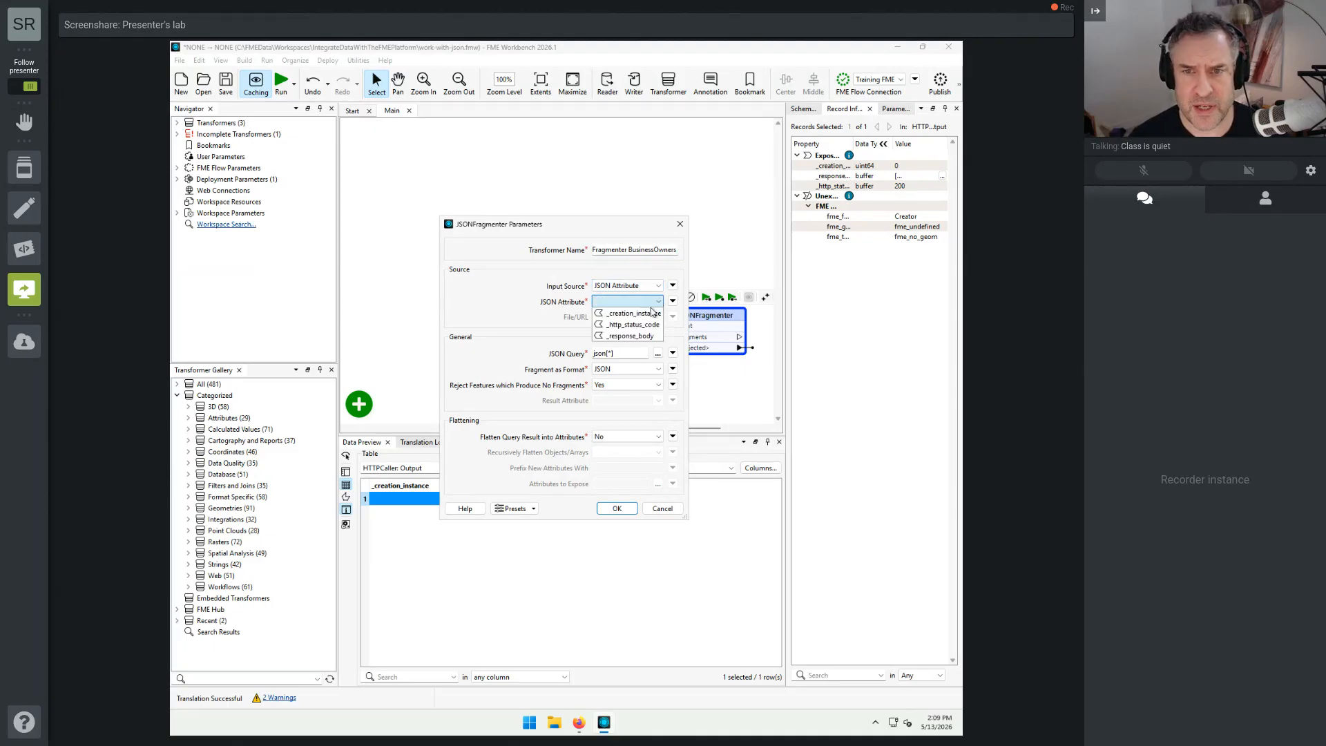
left_click(647, 336)
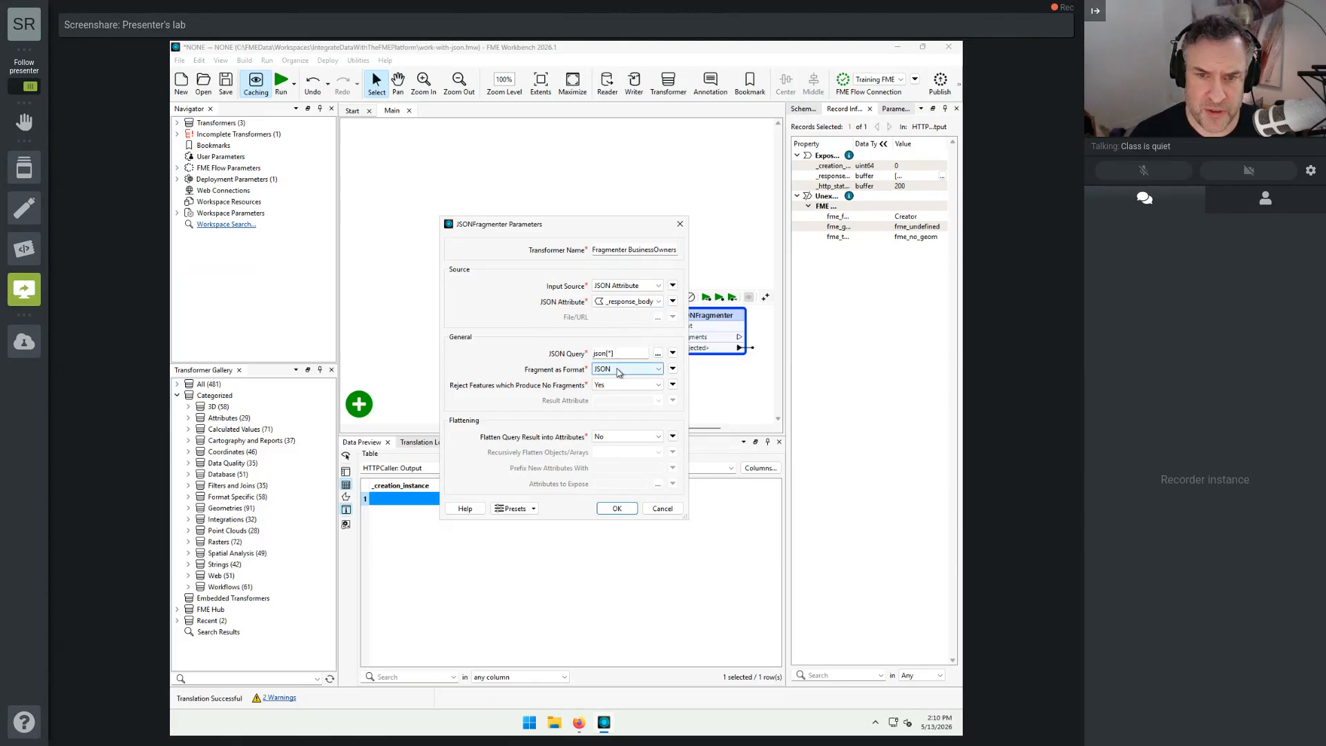
Step: Keep JSON as the fragment format, enable flattening of the query result into attributes, and apply the parameters without listing attributes to expose
left_click(619, 372)
left_click(618, 379)
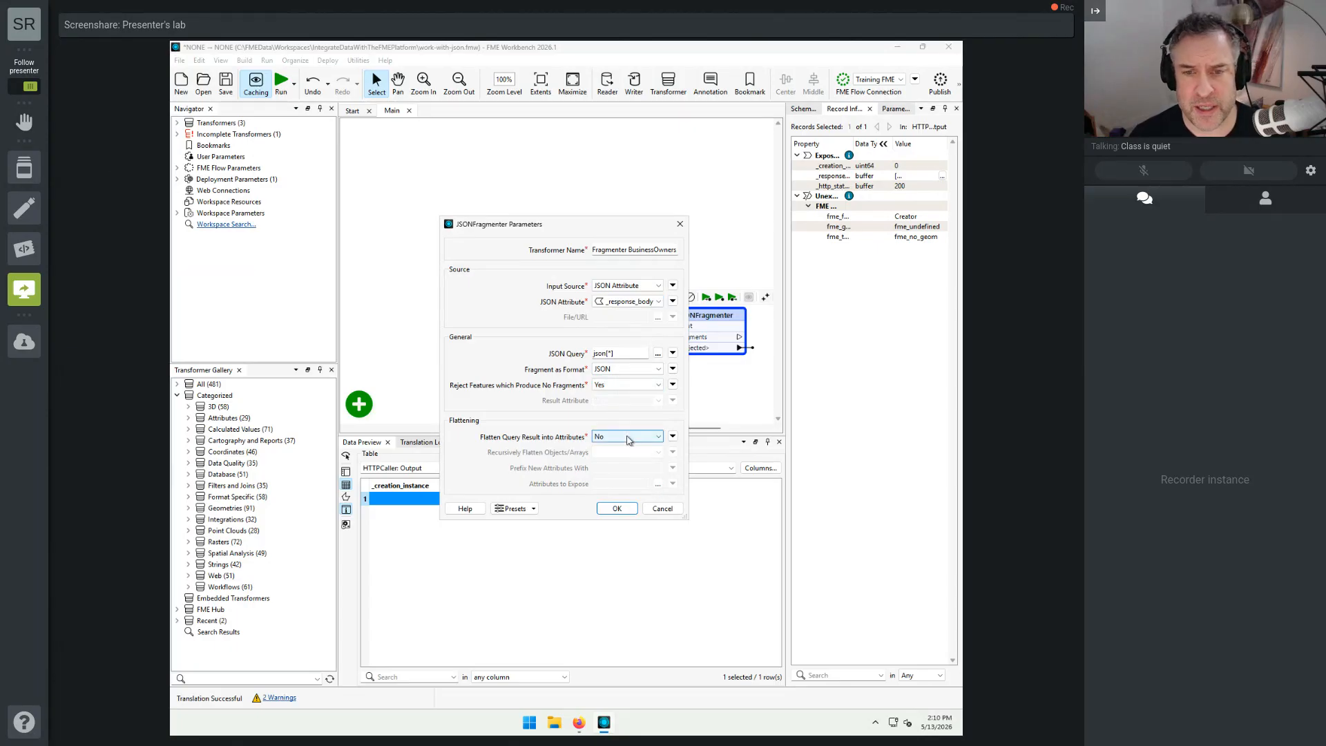
key("ctrl")
key("ctrl")
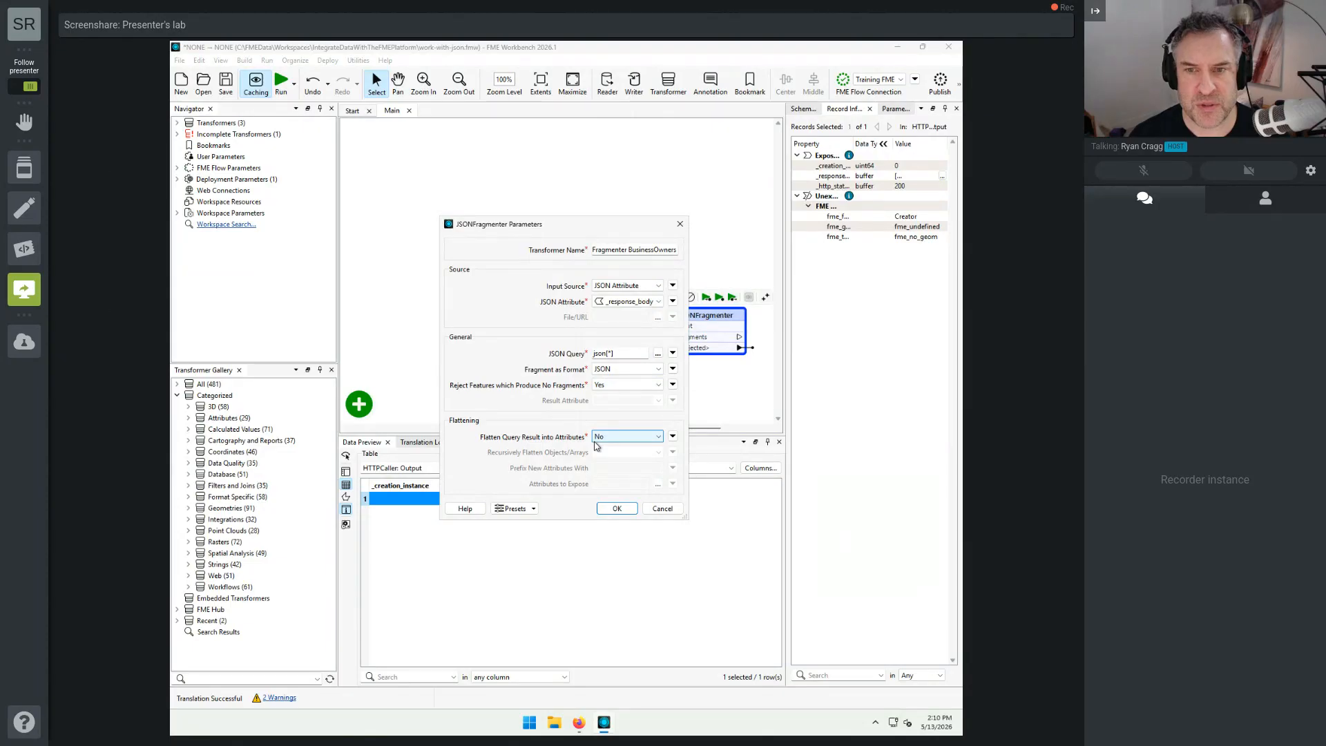
left_click(612, 439)
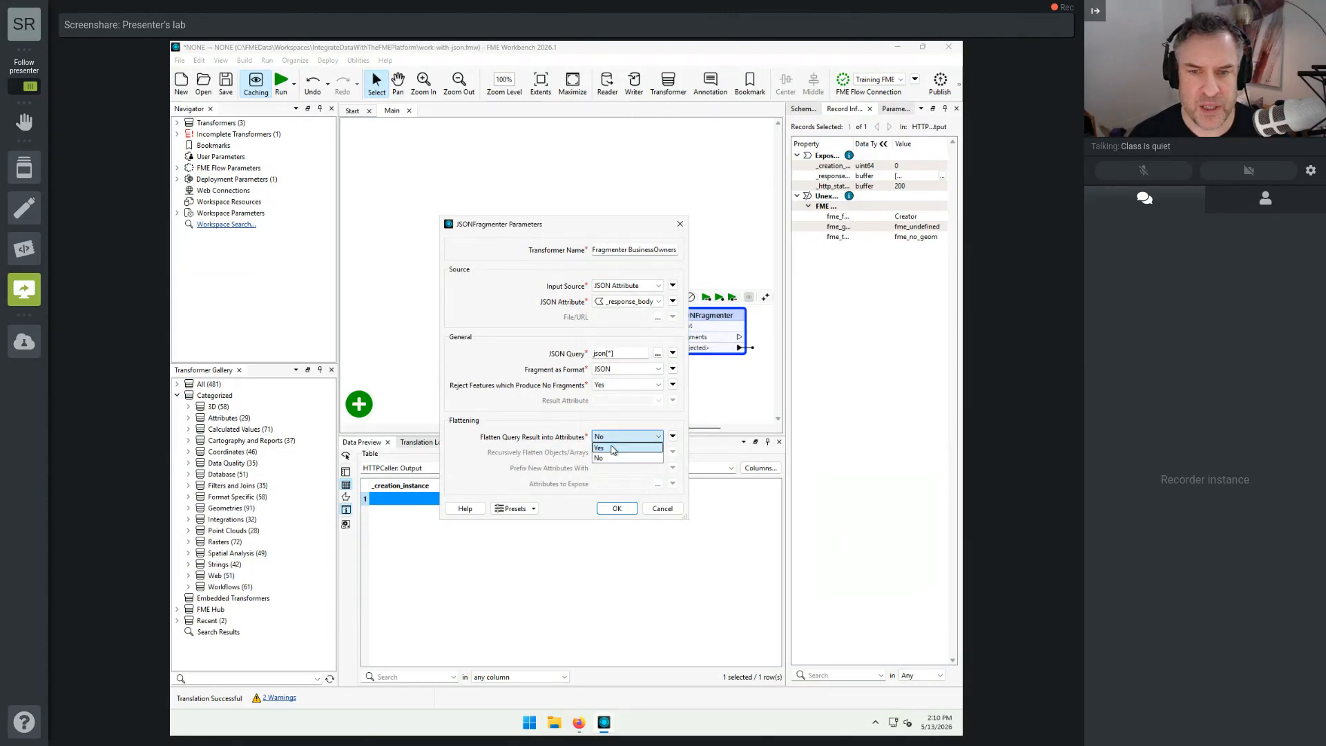
left_click(612, 448)
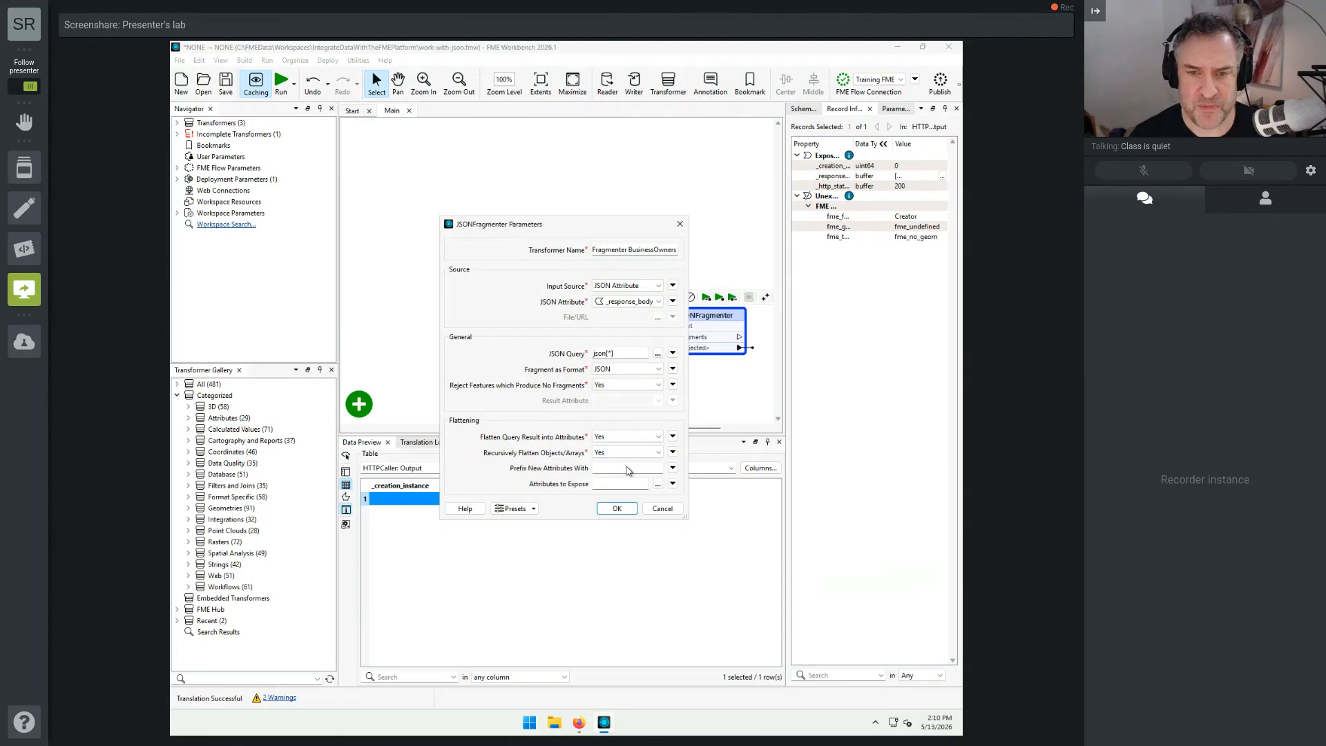
left_click(658, 484)
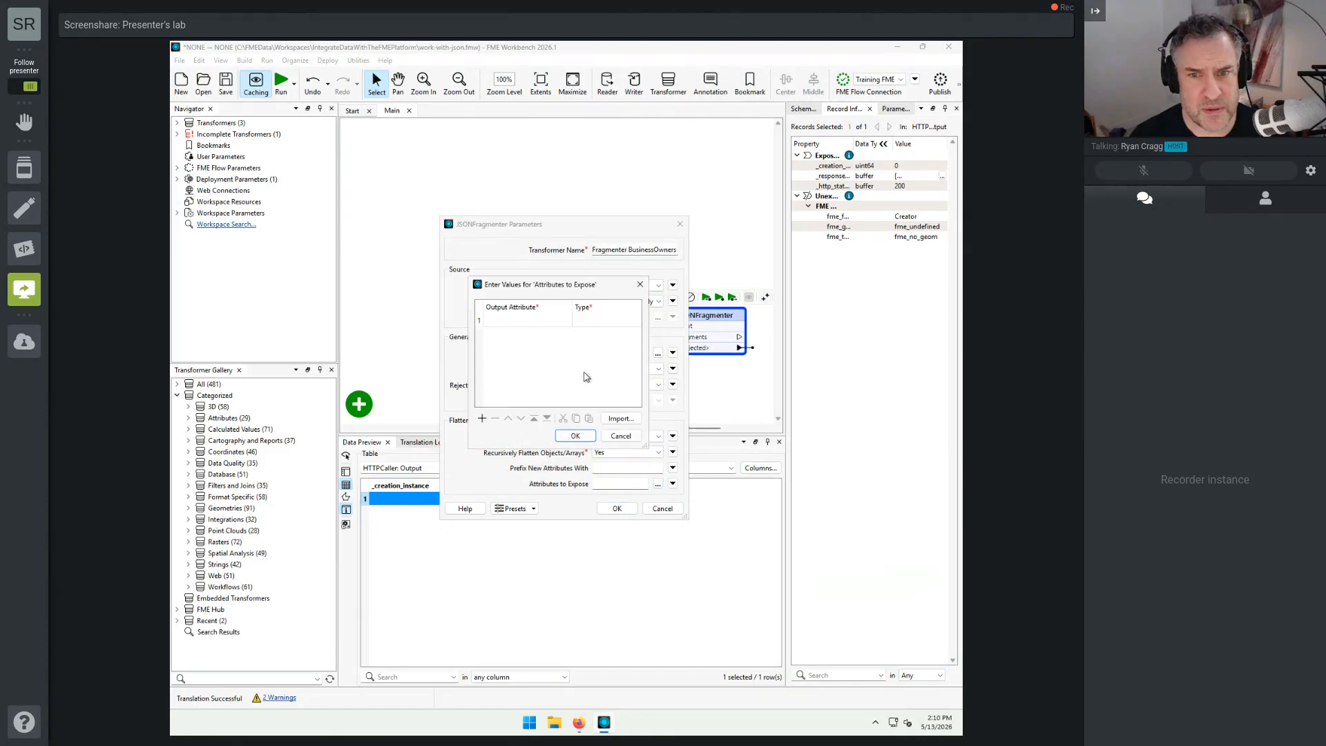
left_click(620, 436)
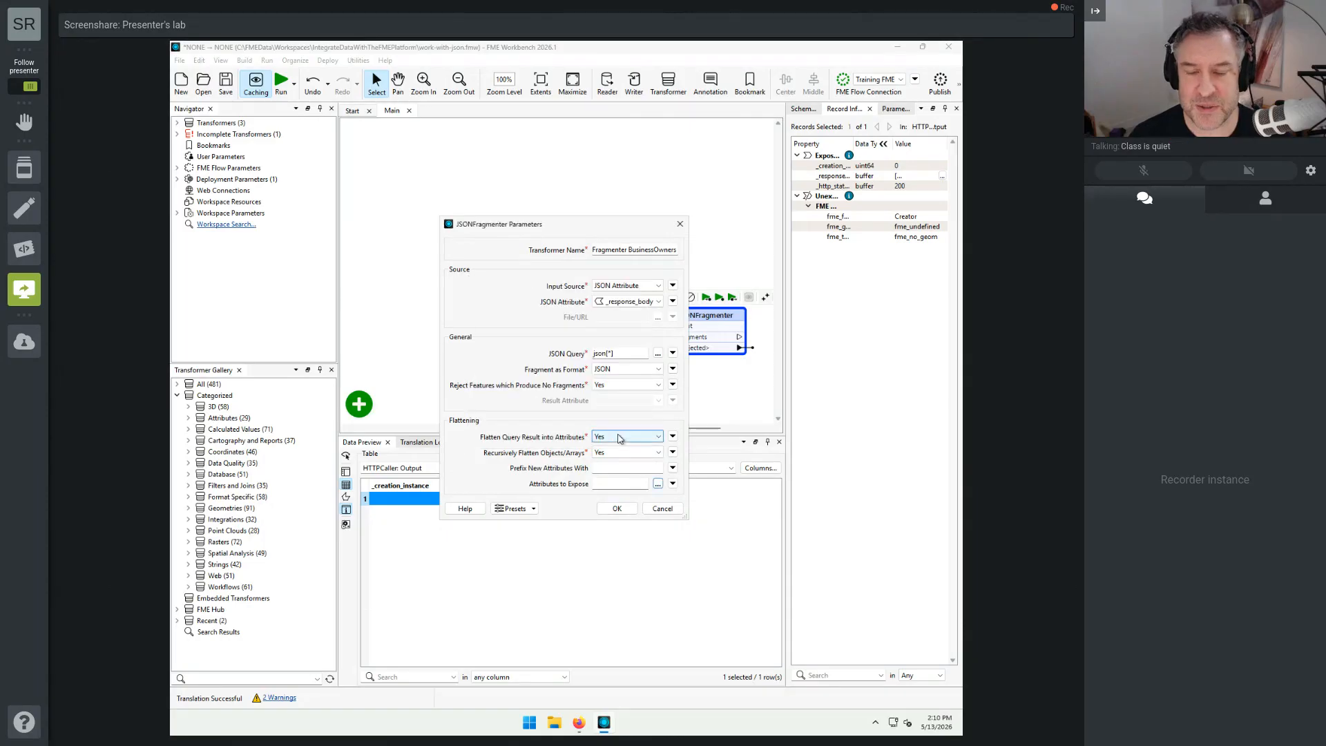
left_click(630, 512)
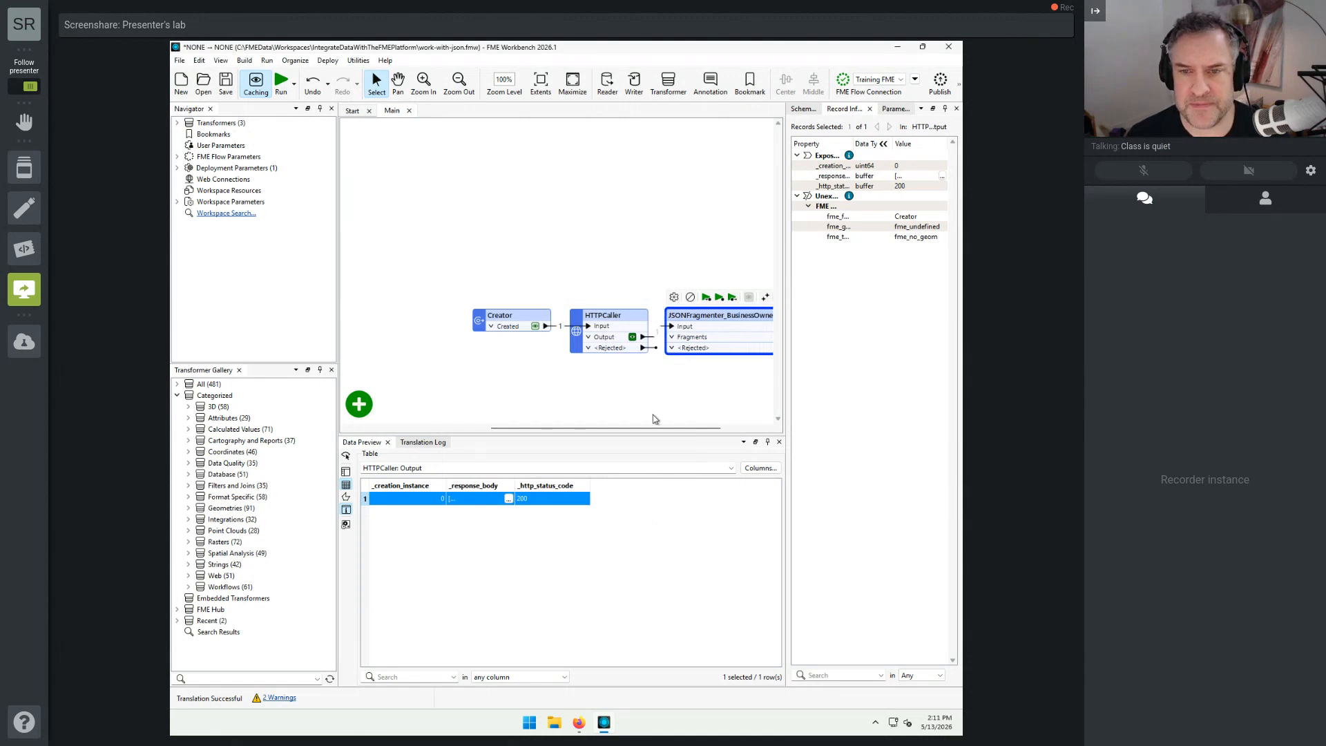
Step: Run the JSONFragmenter_BusinessOwners transformer using the existing caches and inspect its Fragments output in the data preview
left_click_drag(659, 428, 710, 426)
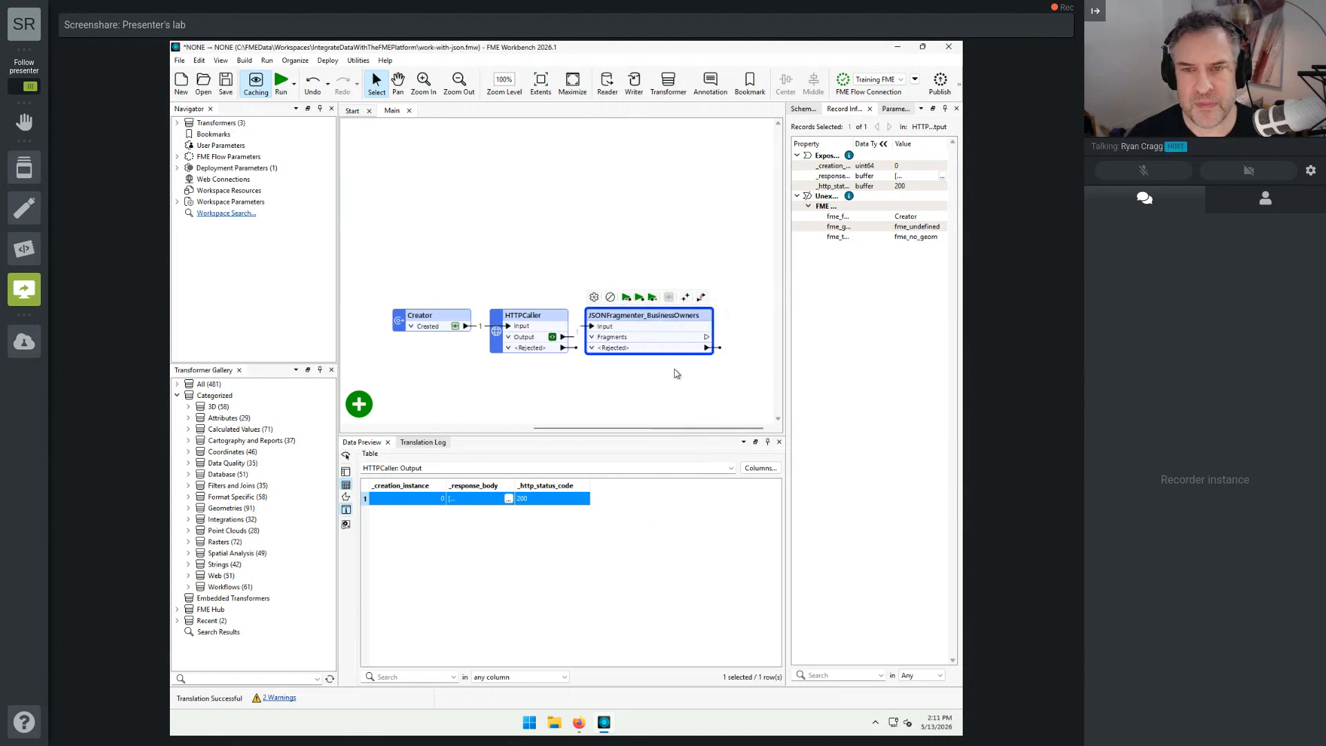
left_click(638, 298)
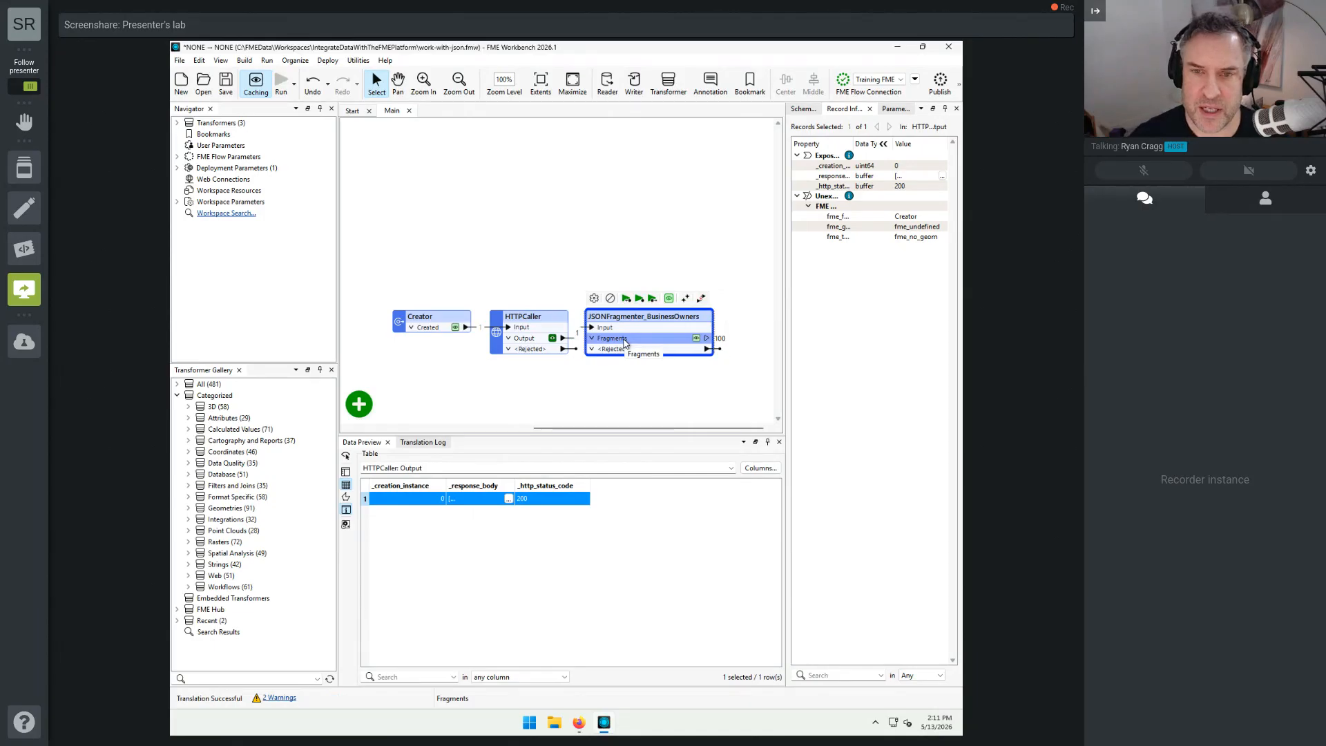
left_click(696, 338)
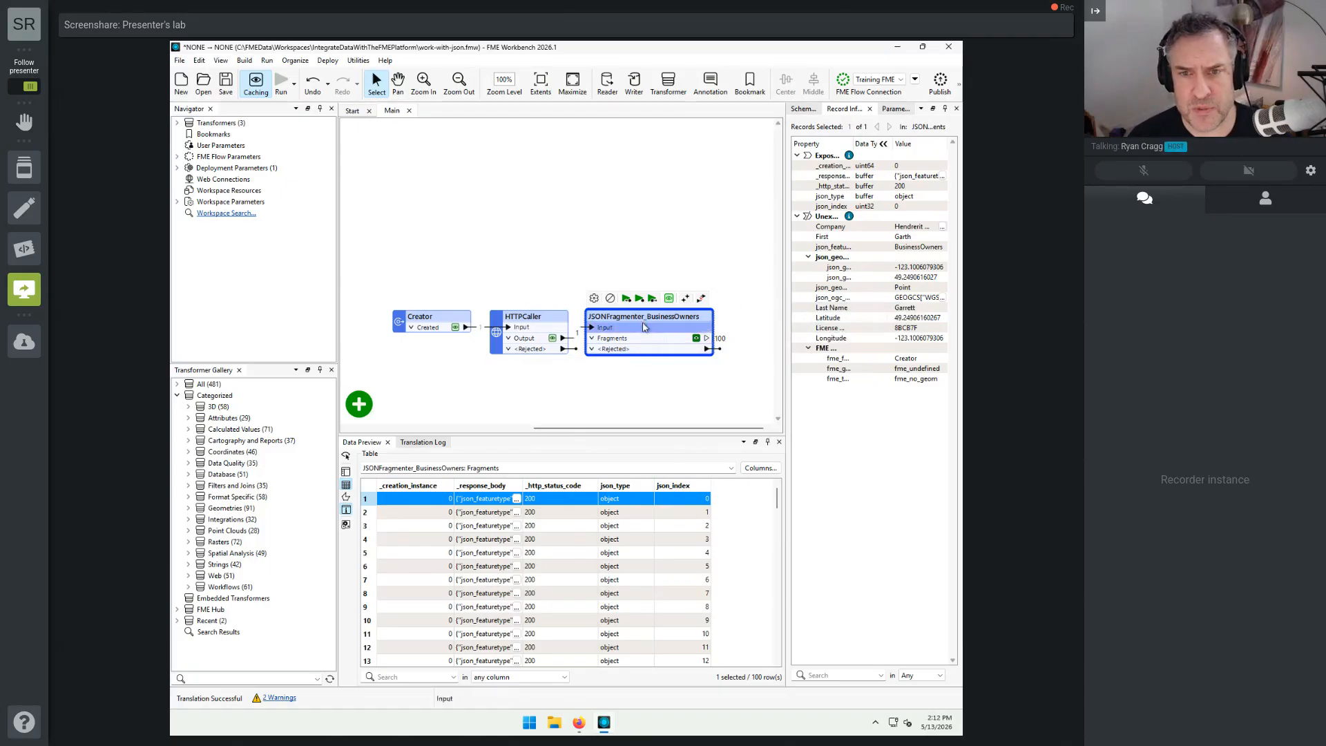
Step: Find the AttributeExposer by searching transformers for "eexp" and add it after the JSONFragmenter_BusinessOwners' Fragments port
mouse_move(642, 325)
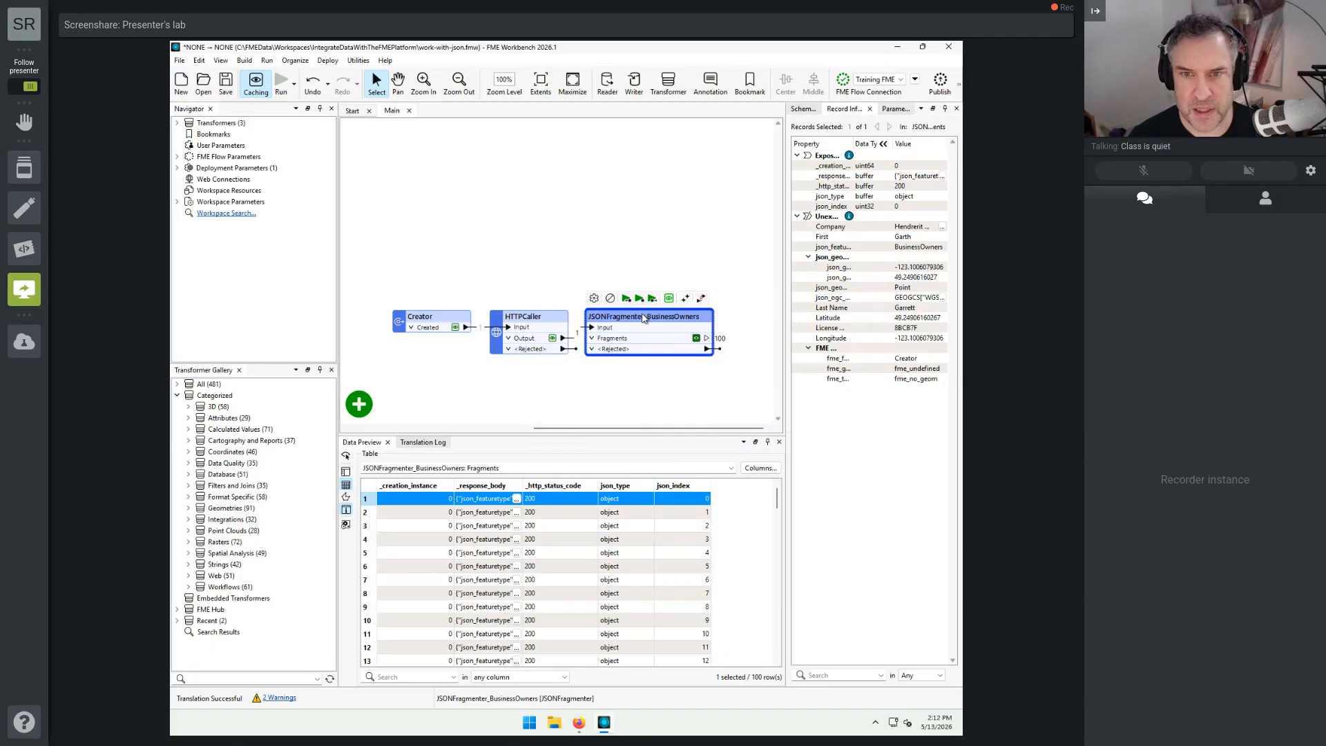
type("eexp")
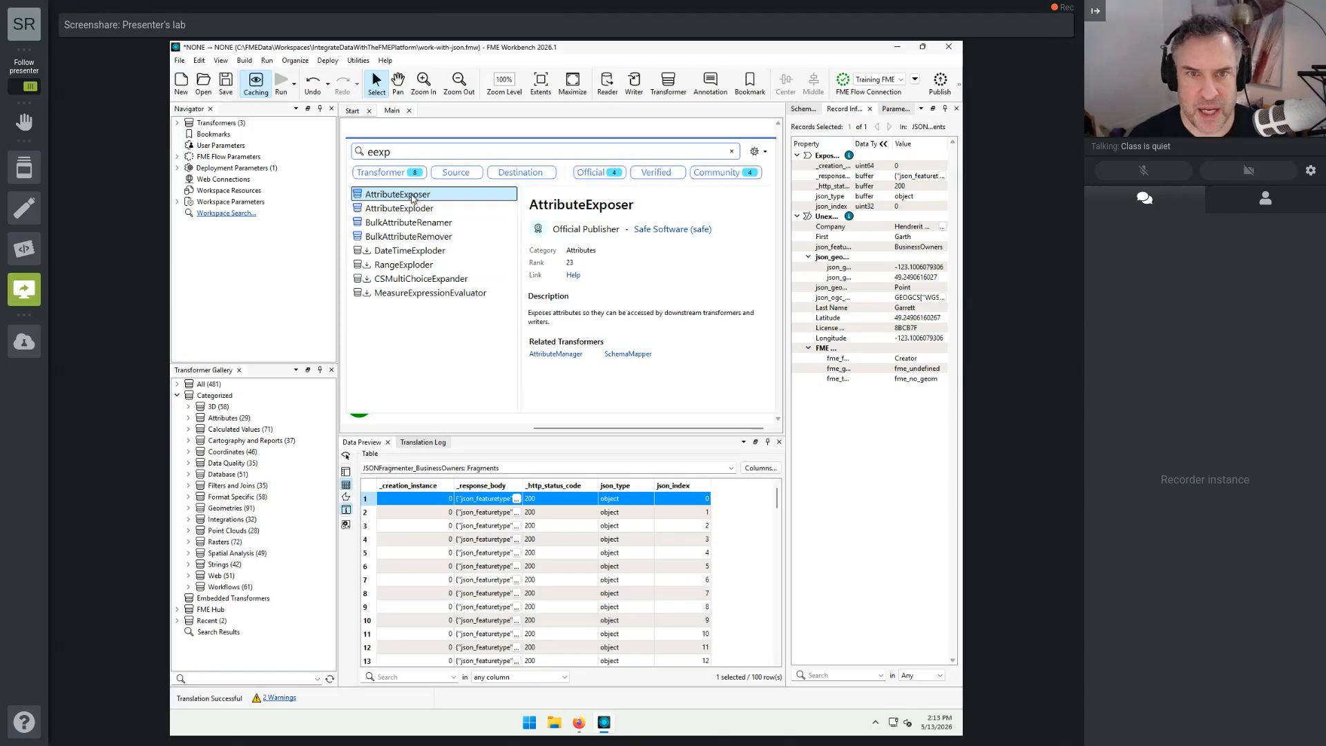
double_click(412, 198)
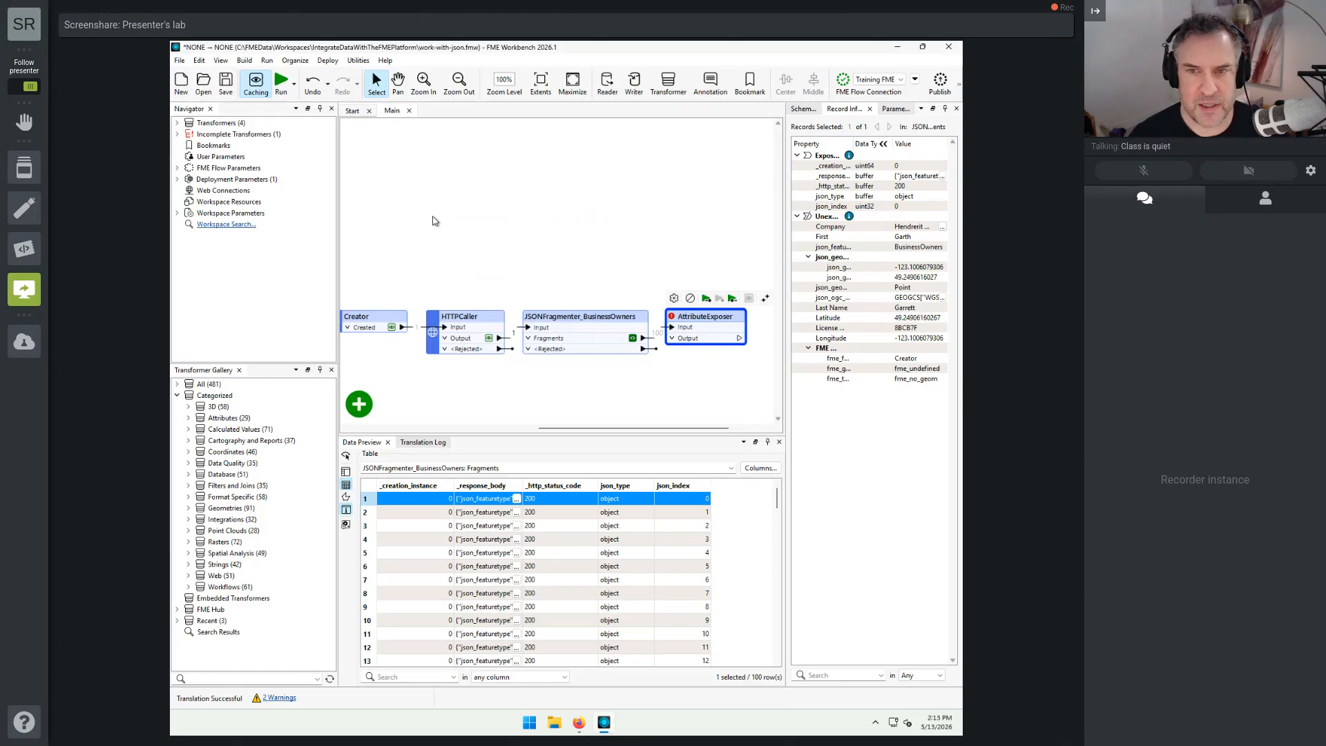
Step: Import the attributes to expose into the AttributeExposer from the data cache, excluding json_geometry.coordinates{}, and apply the parameters
double_click(705, 321)
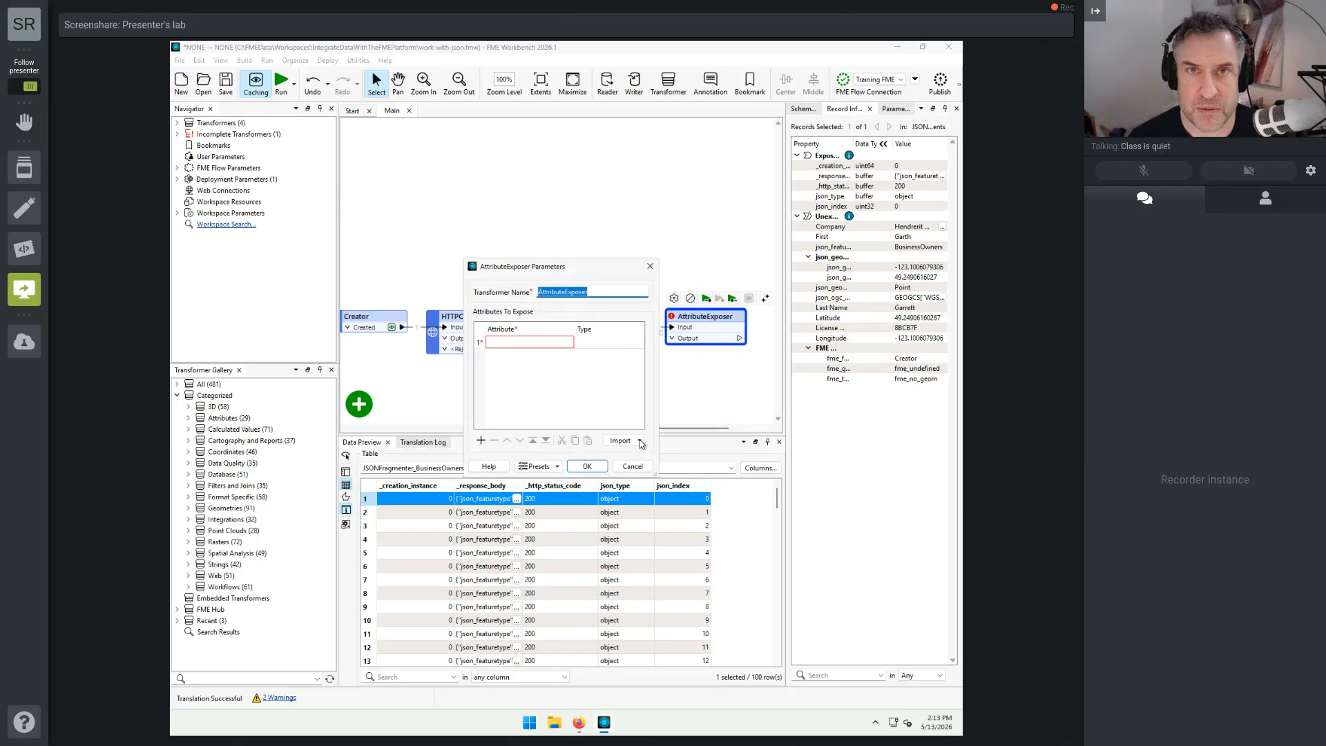
left_click(641, 442)
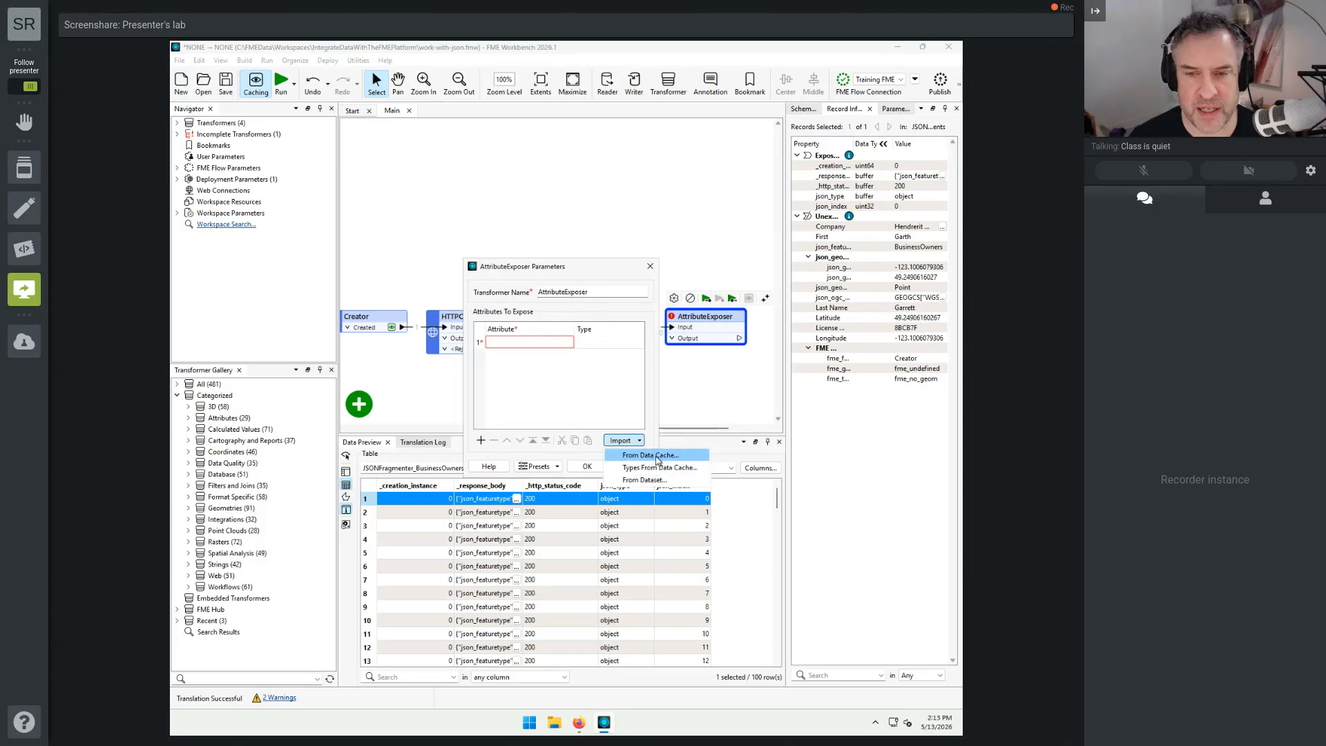
left_click(656, 458)
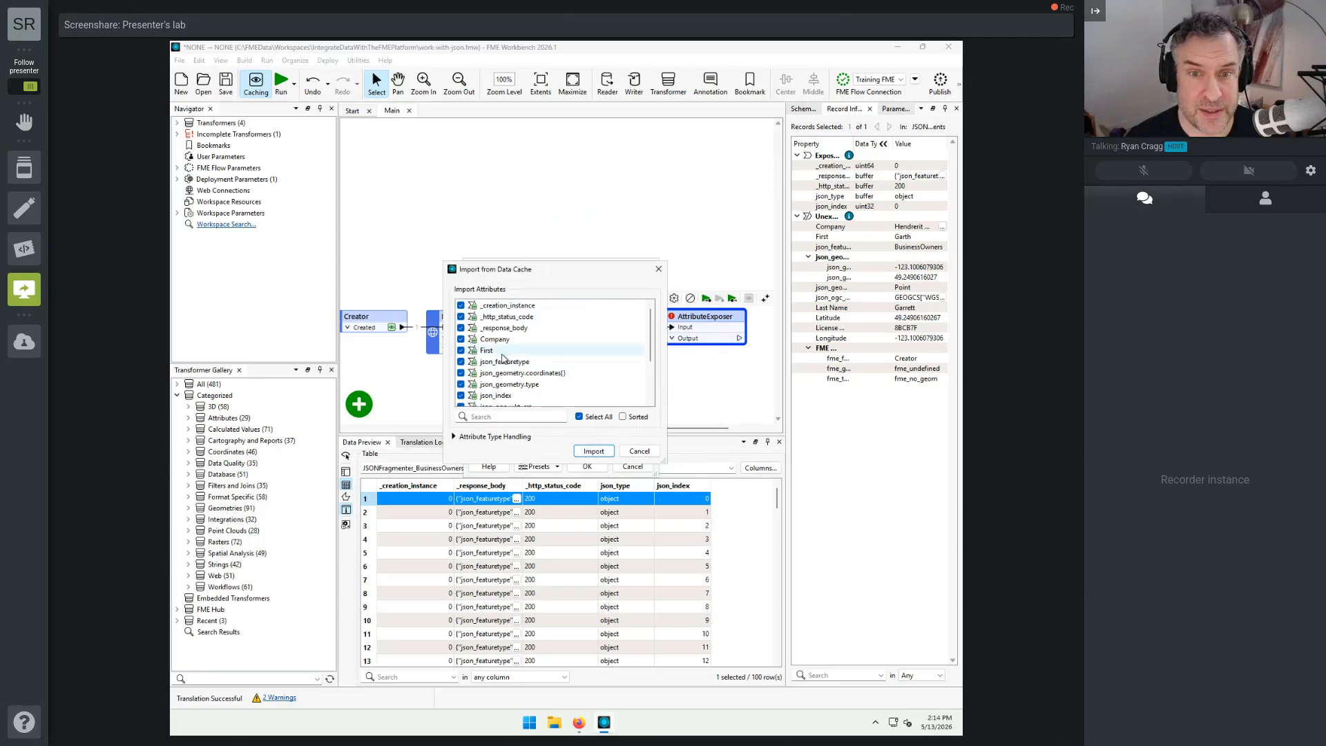
left_click(461, 373)
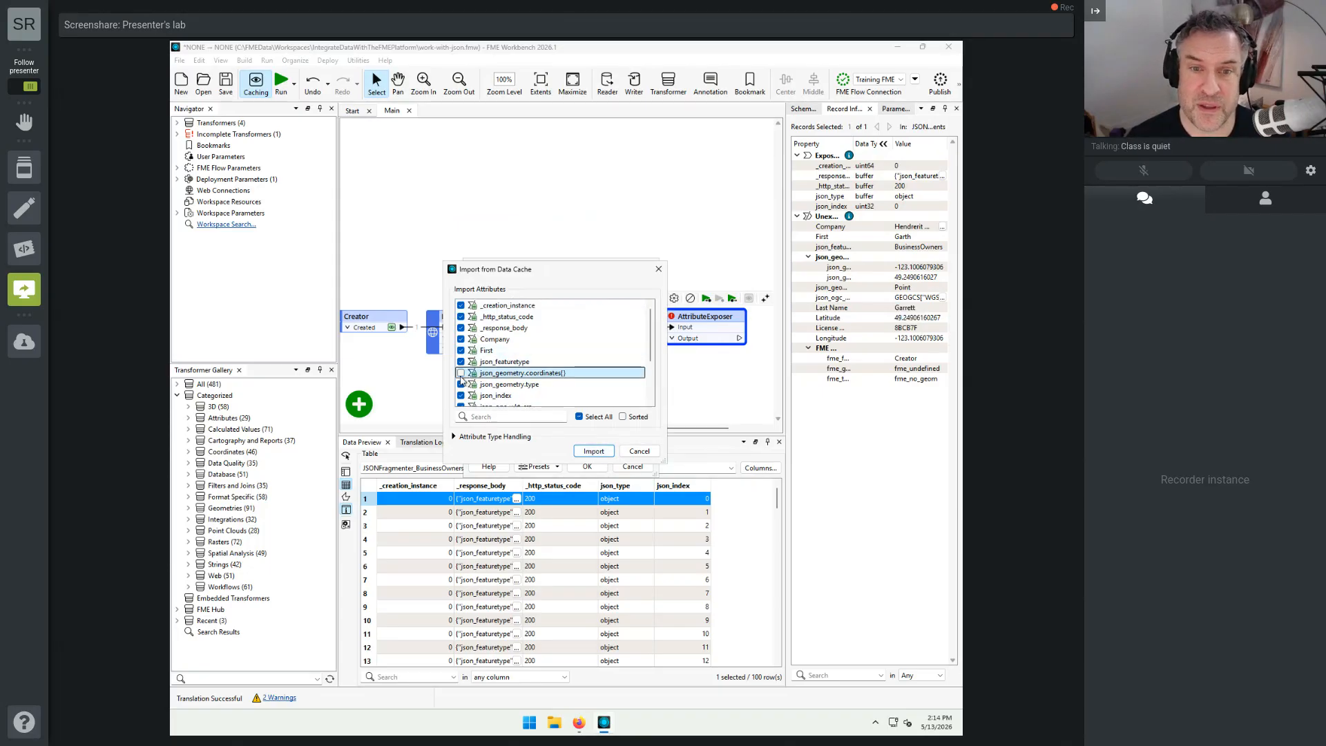
left_click(594, 451)
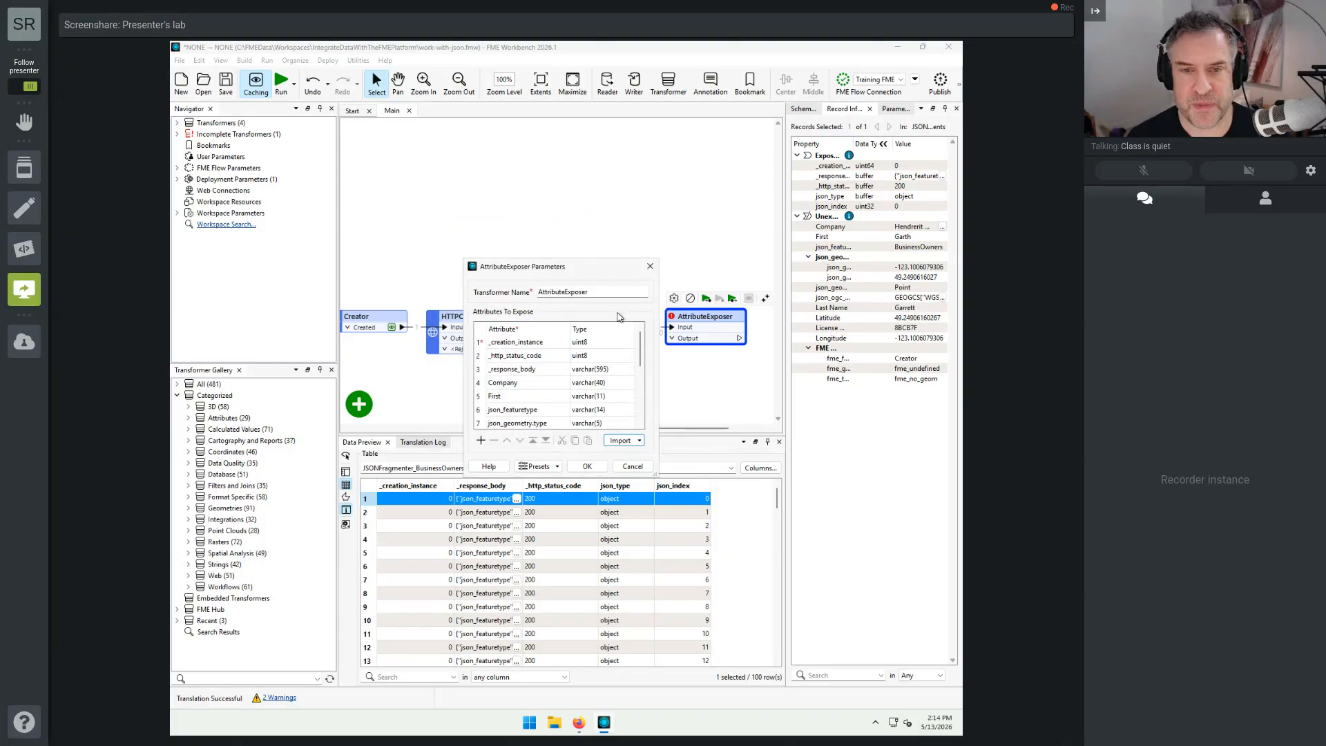
left_click(588, 467)
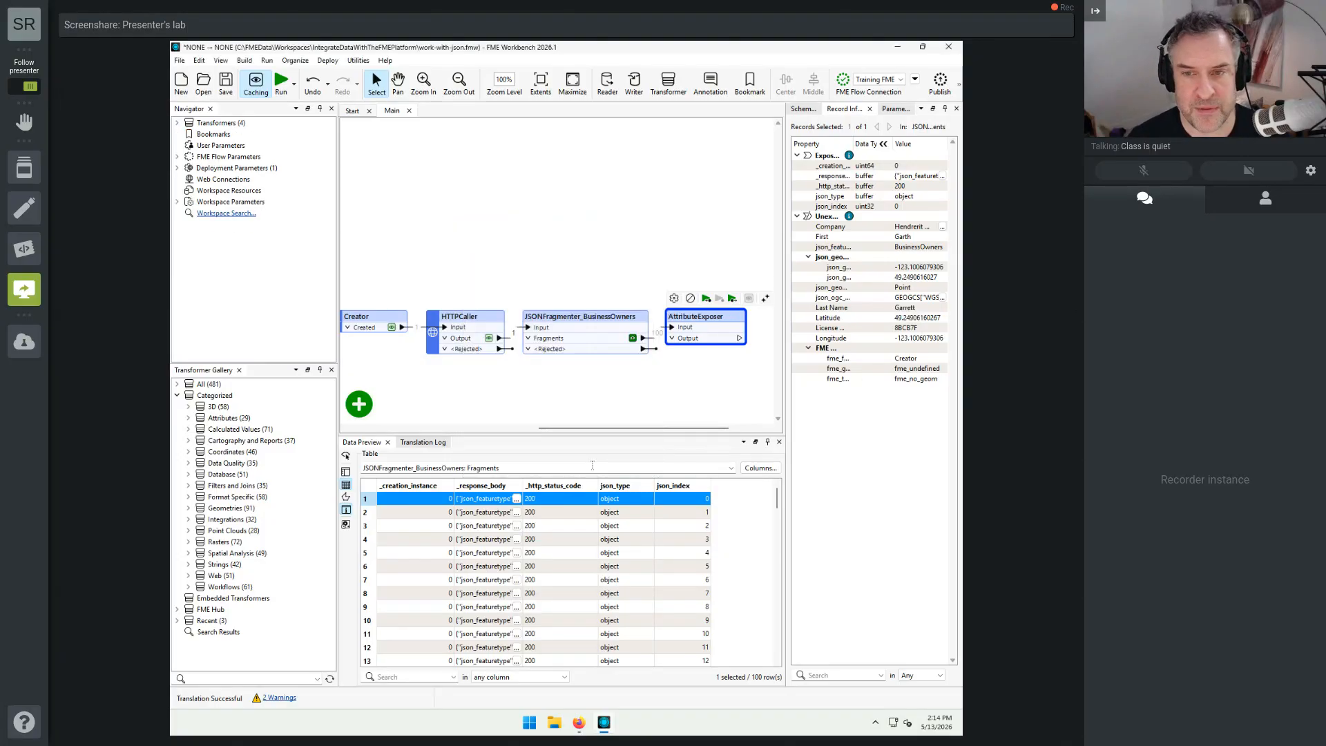
Step: Expand the AttributeExposer's output attributes, run the workspace to it, and inspect all columns of its cached output
left_click(671, 338)
left_click_drag(687, 430, 722, 431)
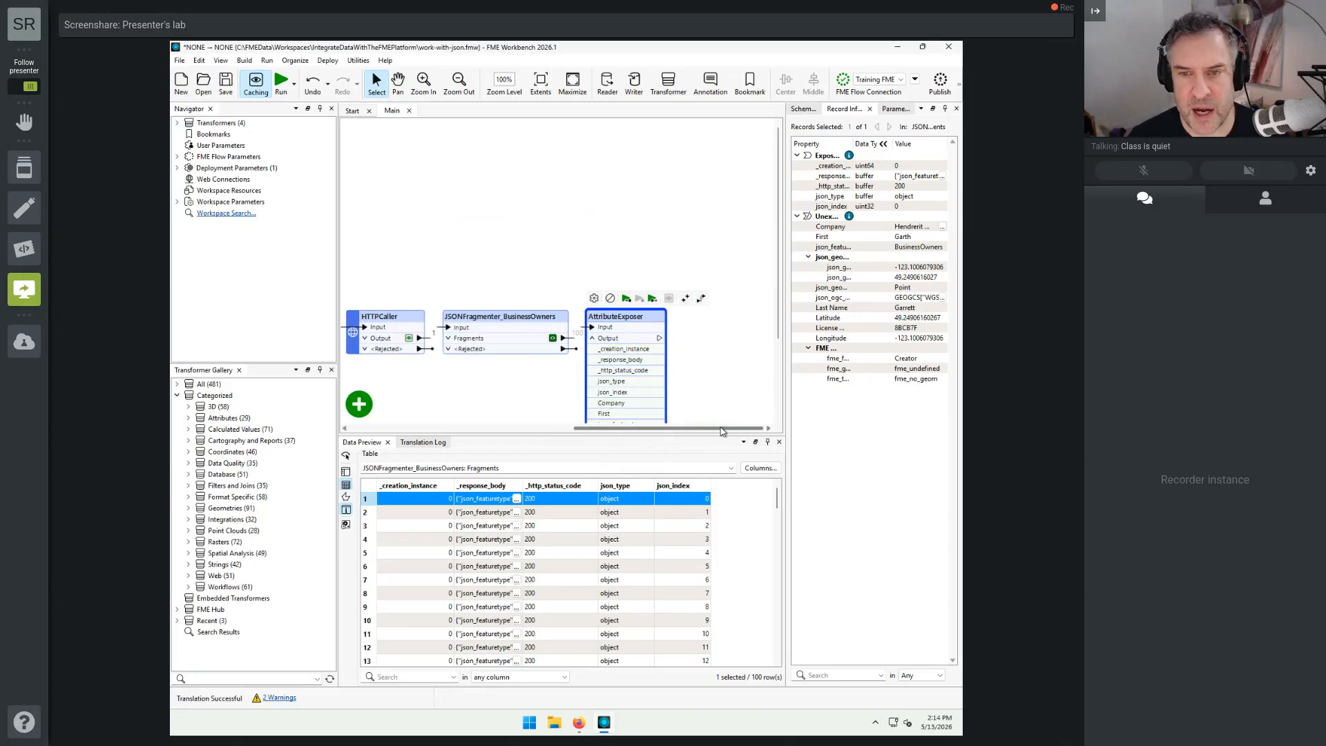
left_click(627, 299)
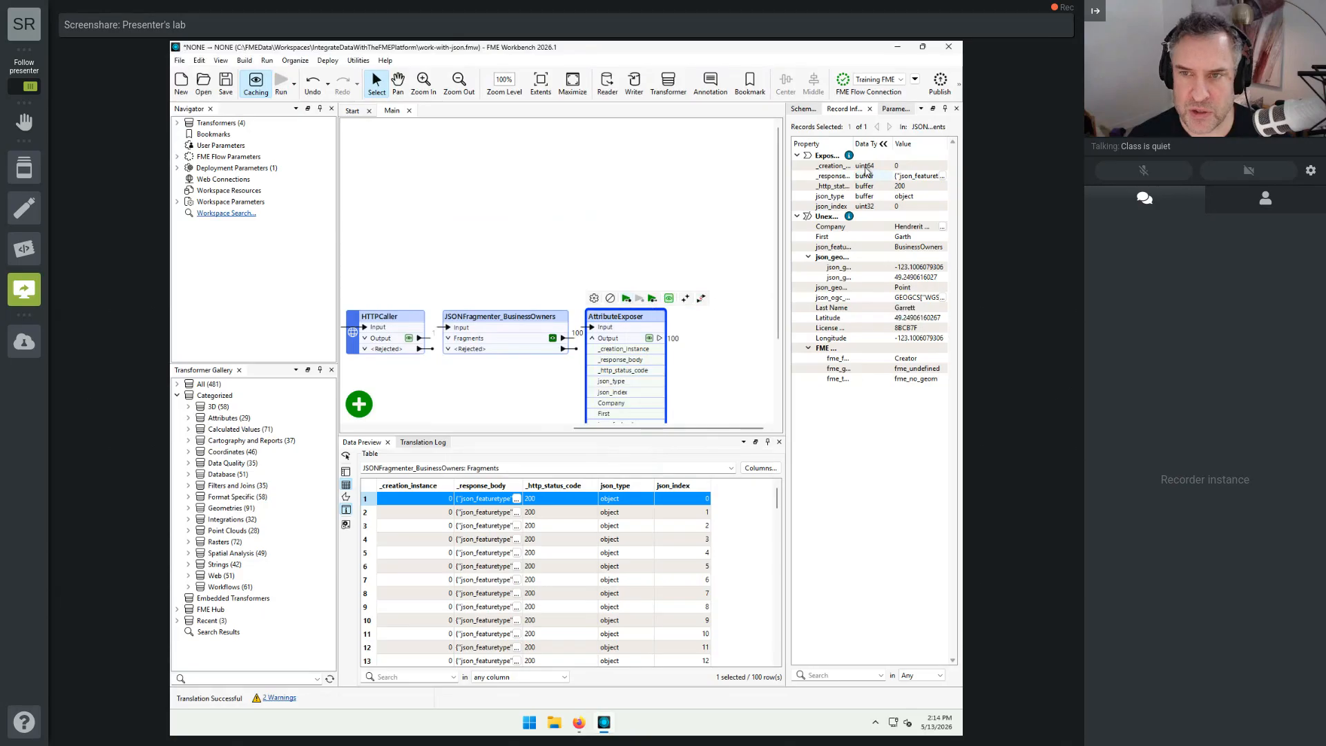
left_click(650, 340)
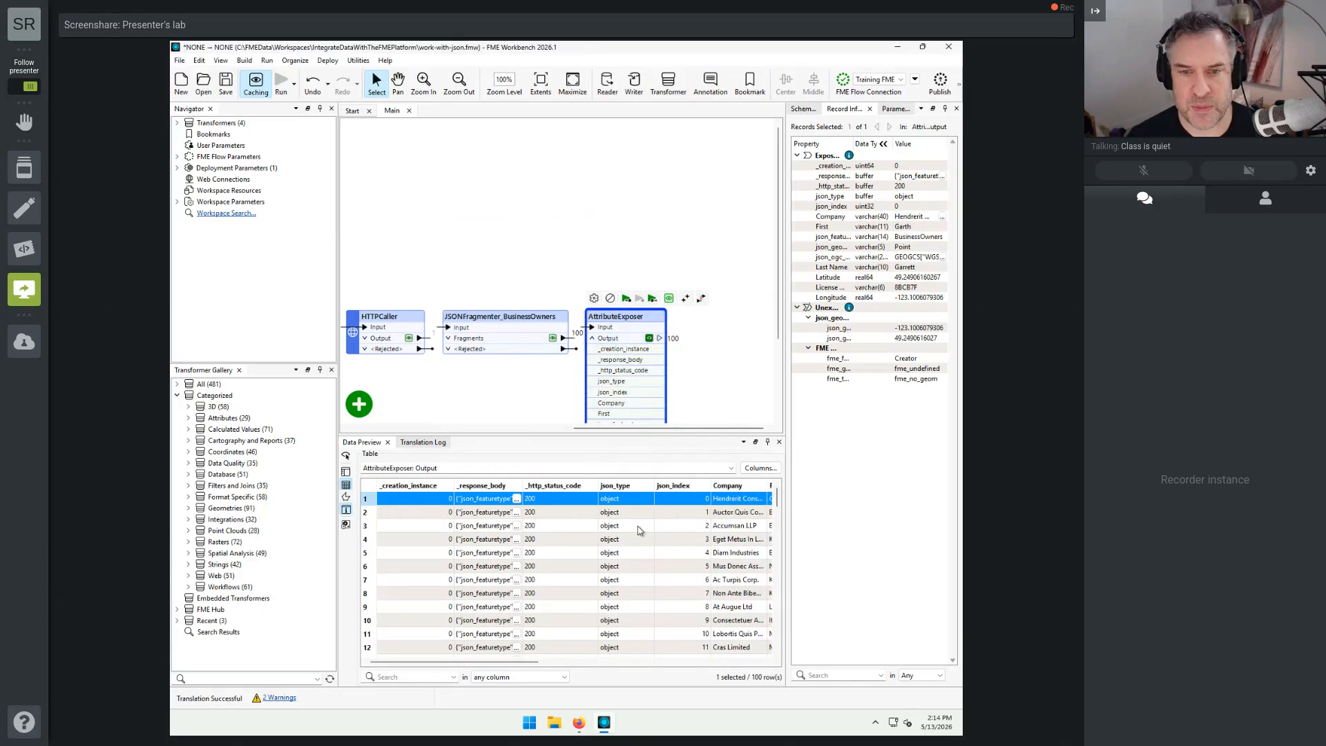
left_click_drag(514, 662, 792, 660)
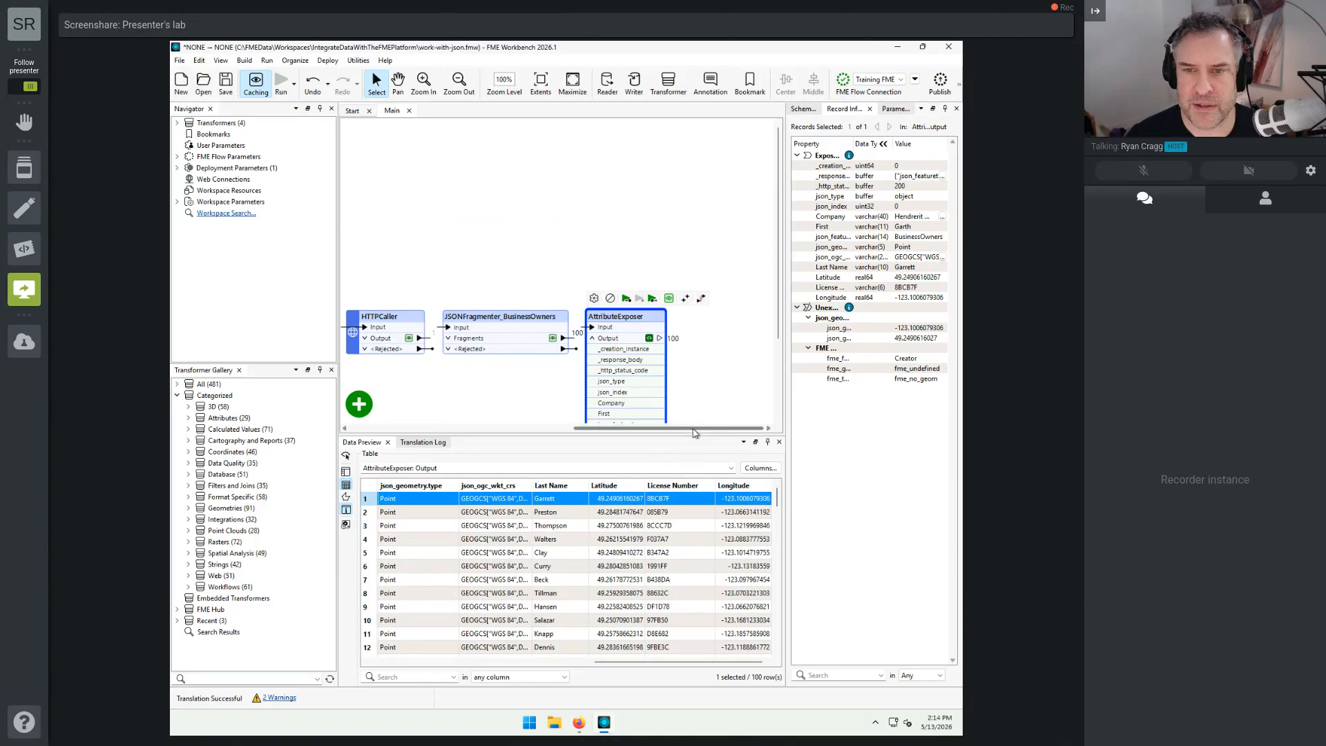
left_click_drag(694, 428, 650, 428)
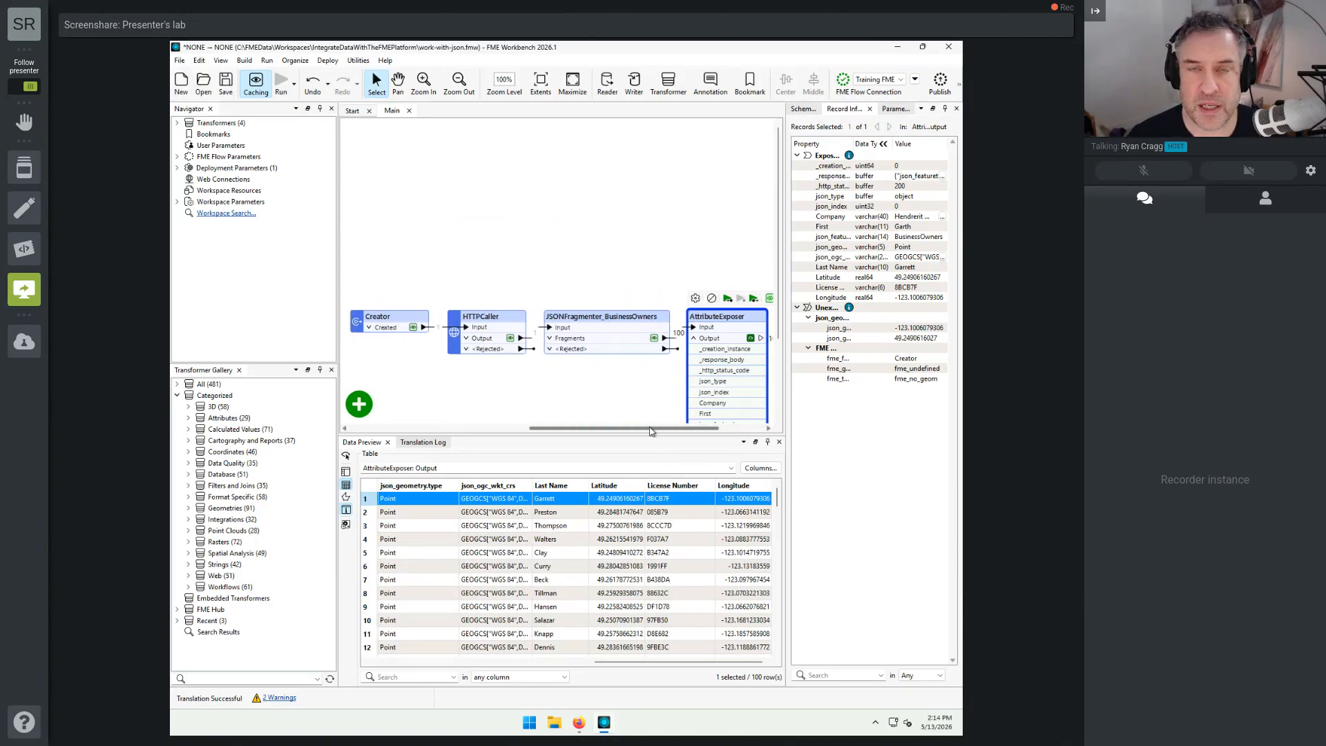